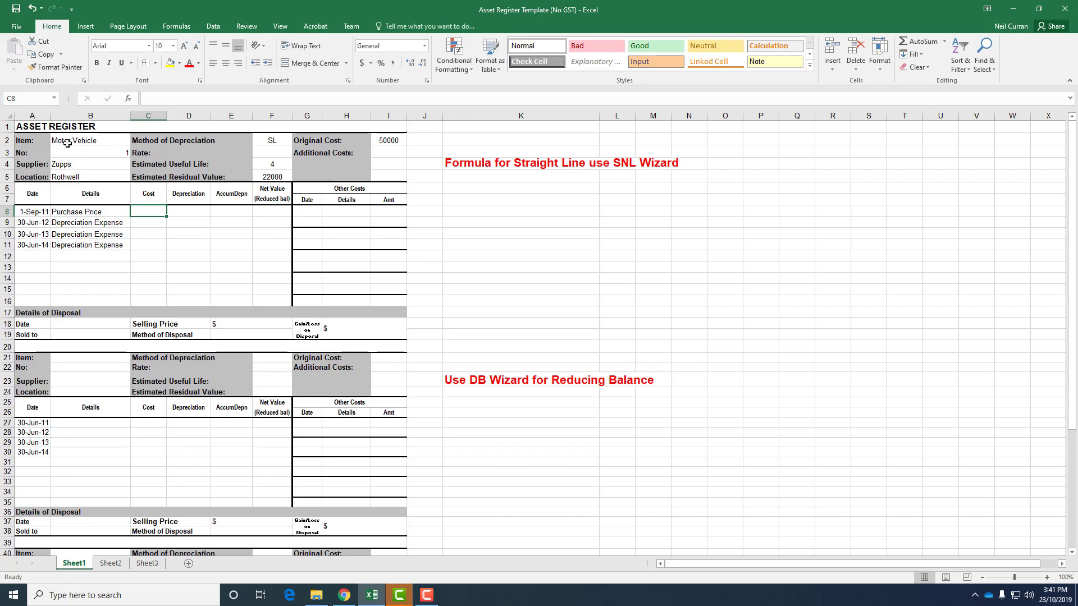
Step: Review the item, supplier, depreciation method, useful life, residual value and original cost entries in the register header
{"action": "left_click", "coordinate": [67, 144]}
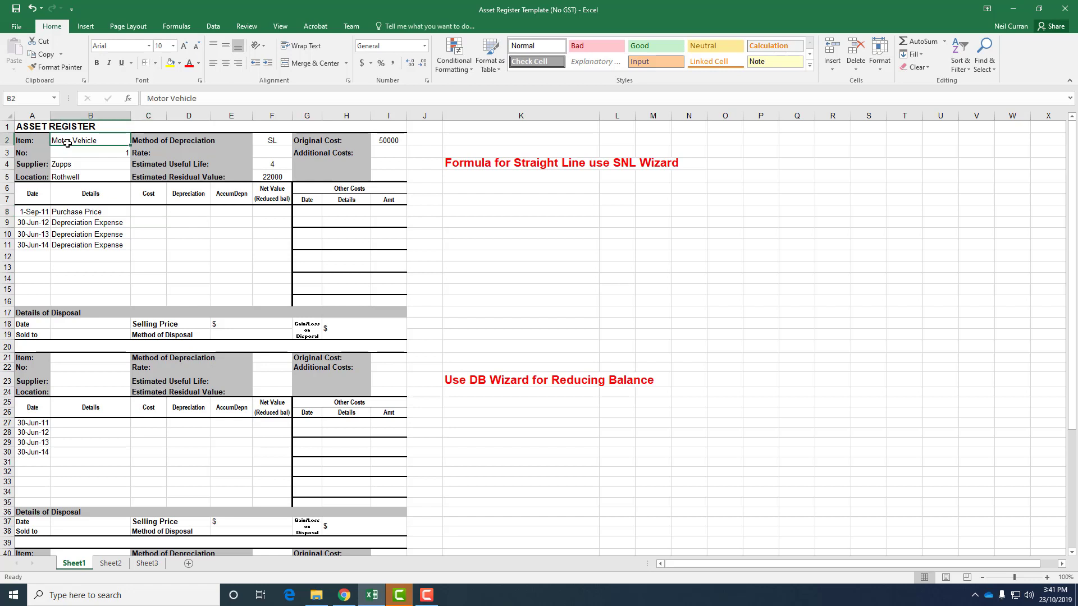
{"action": "left_click", "coordinate": [81, 155]}
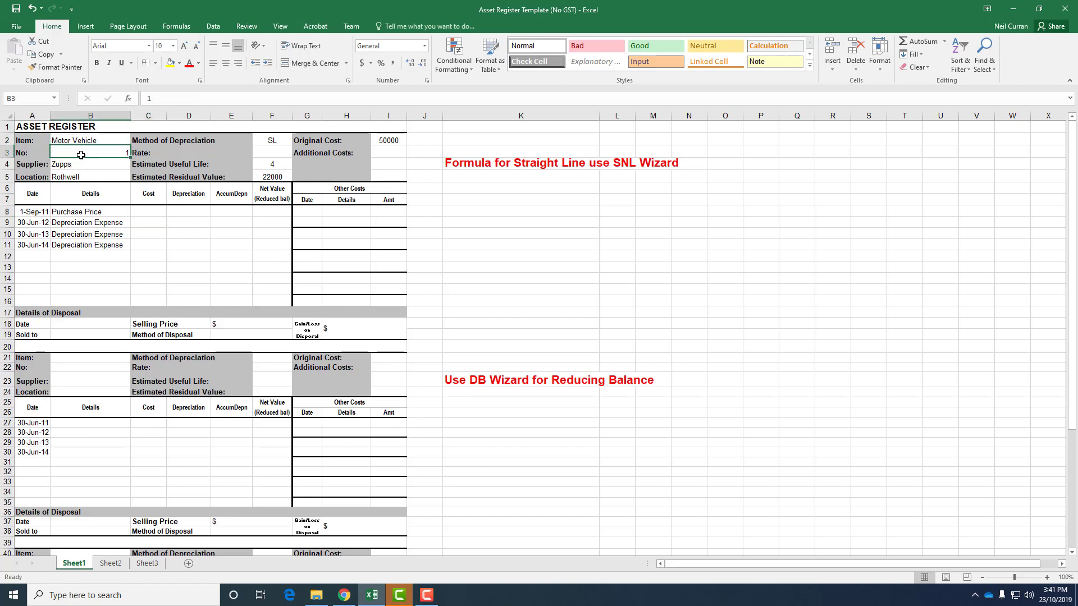
{"action": "left_click", "coordinate": [78, 164]}
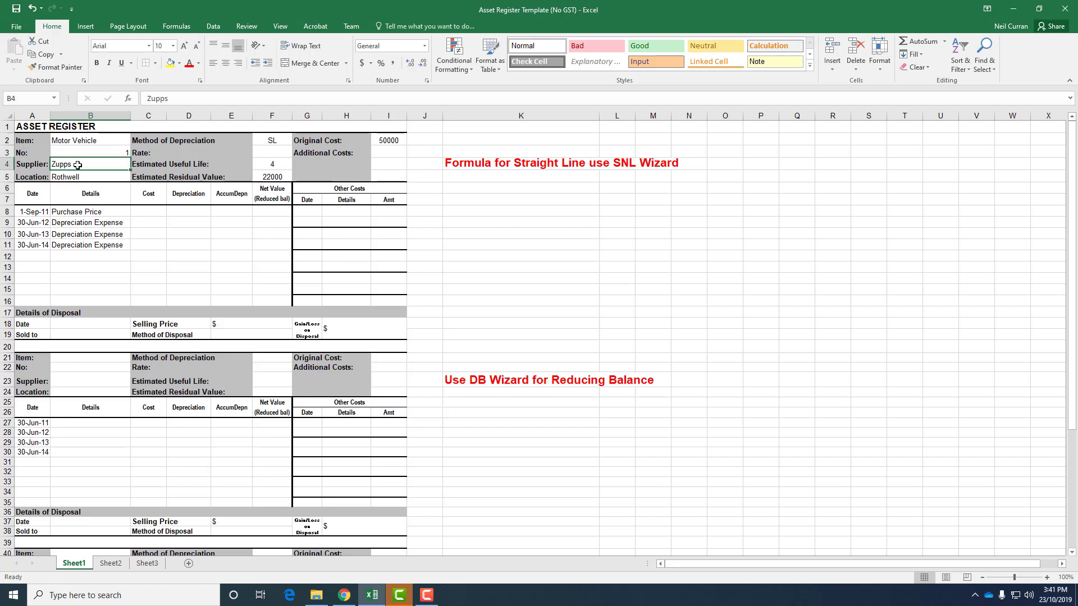
{"action": "left_click", "coordinate": [74, 177]}
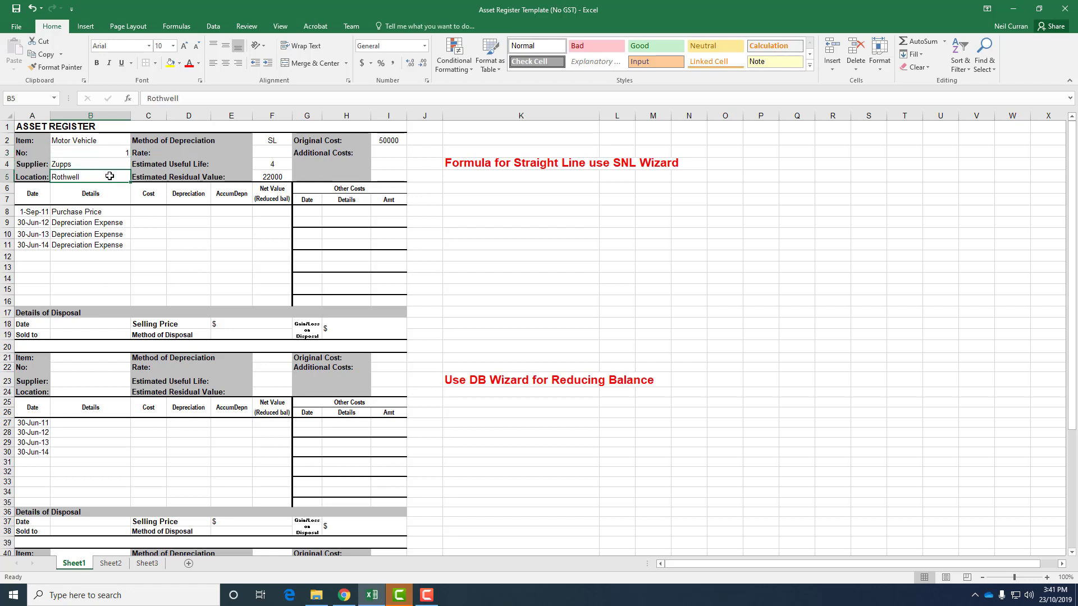
{"action": "left_click", "coordinate": [272, 140]}
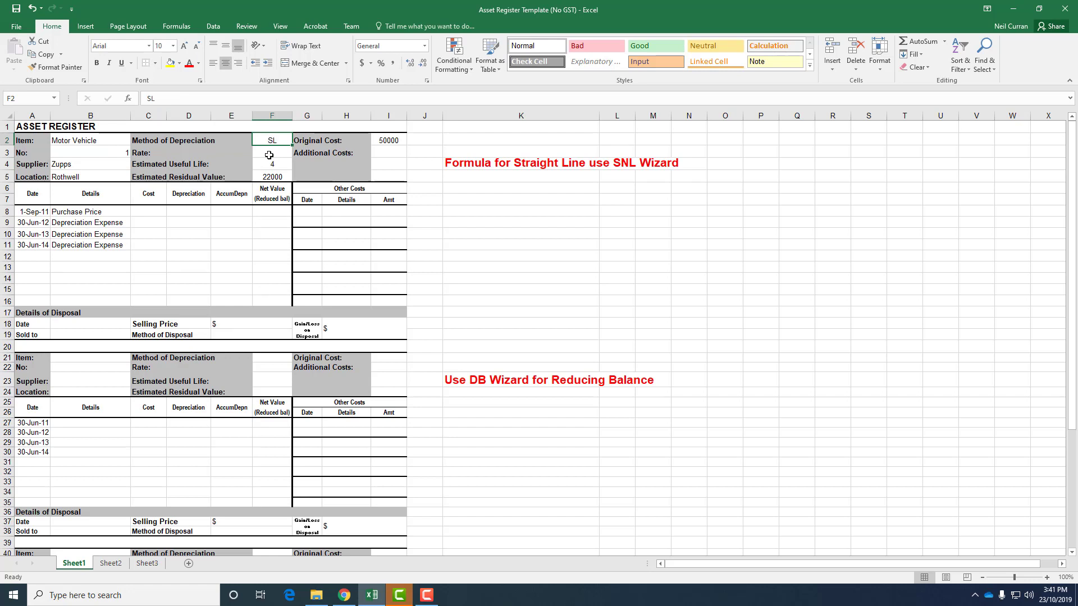
{"action": "left_click", "coordinate": [270, 153]}
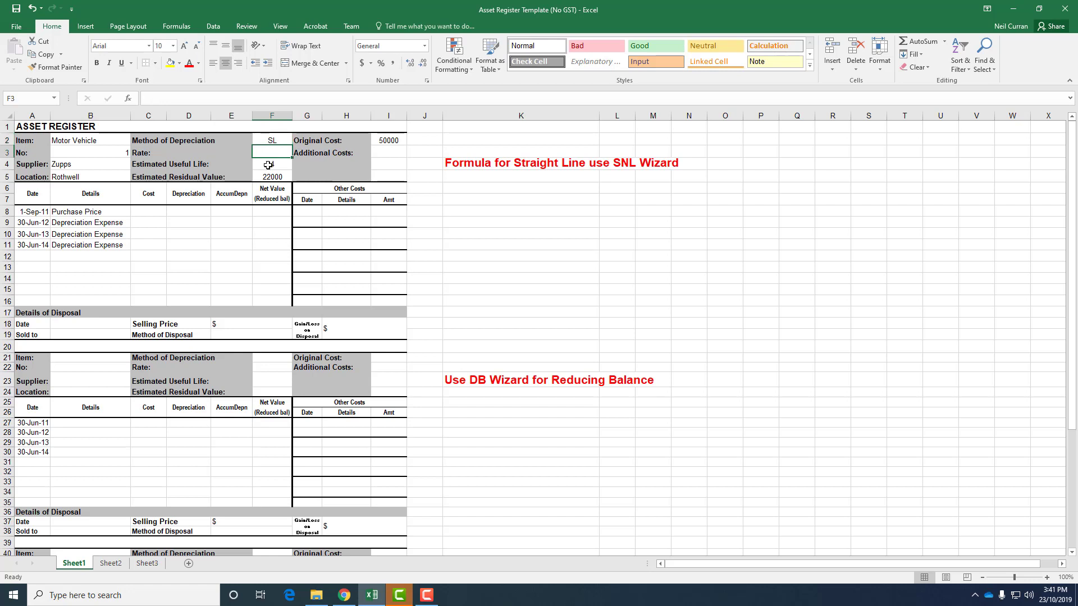
{"action": "left_click", "coordinate": [268, 165]}
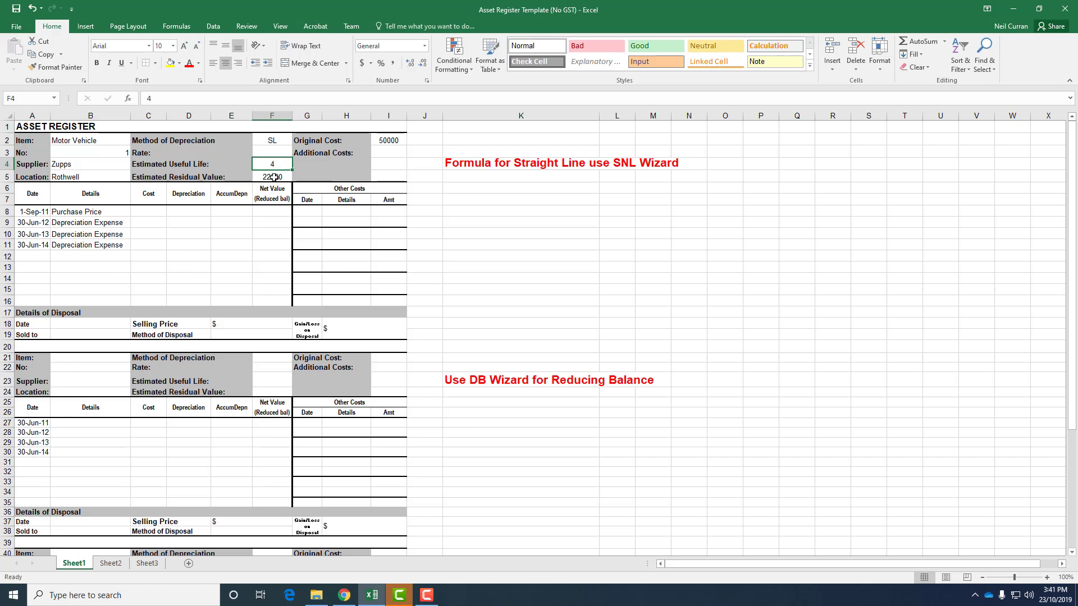
{"action": "left_click", "coordinate": [273, 178]}
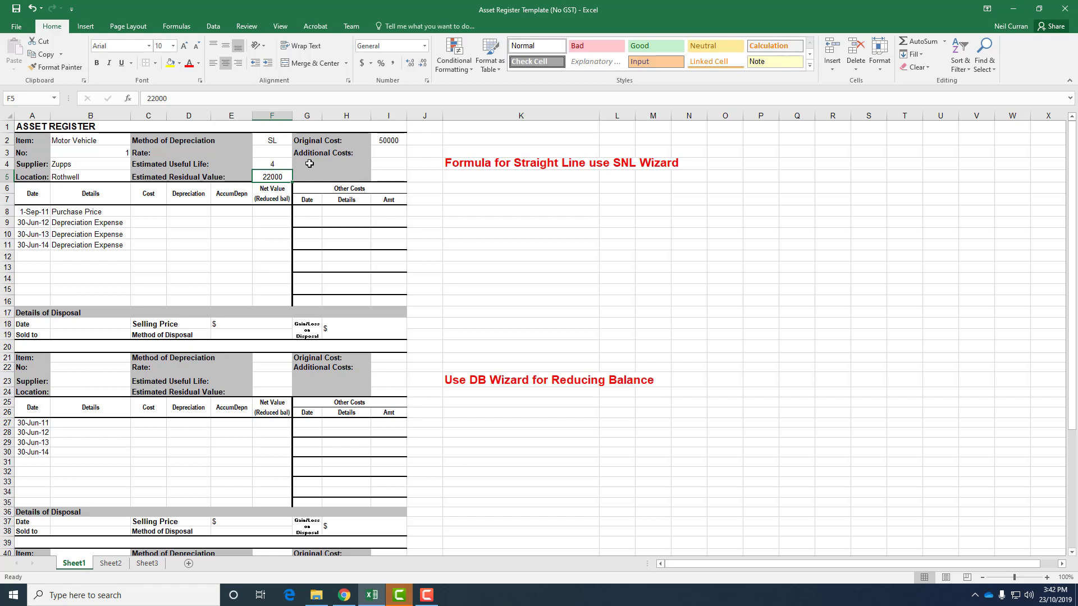
{"action": "left_click", "coordinate": [387, 141]}
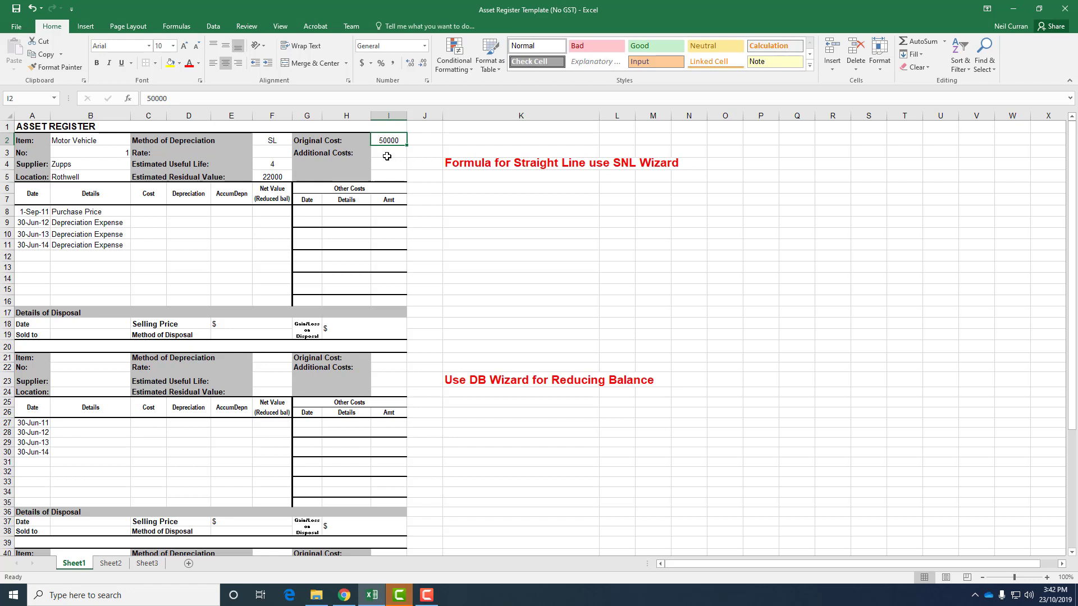
{"action": "left_click", "coordinate": [387, 156]}
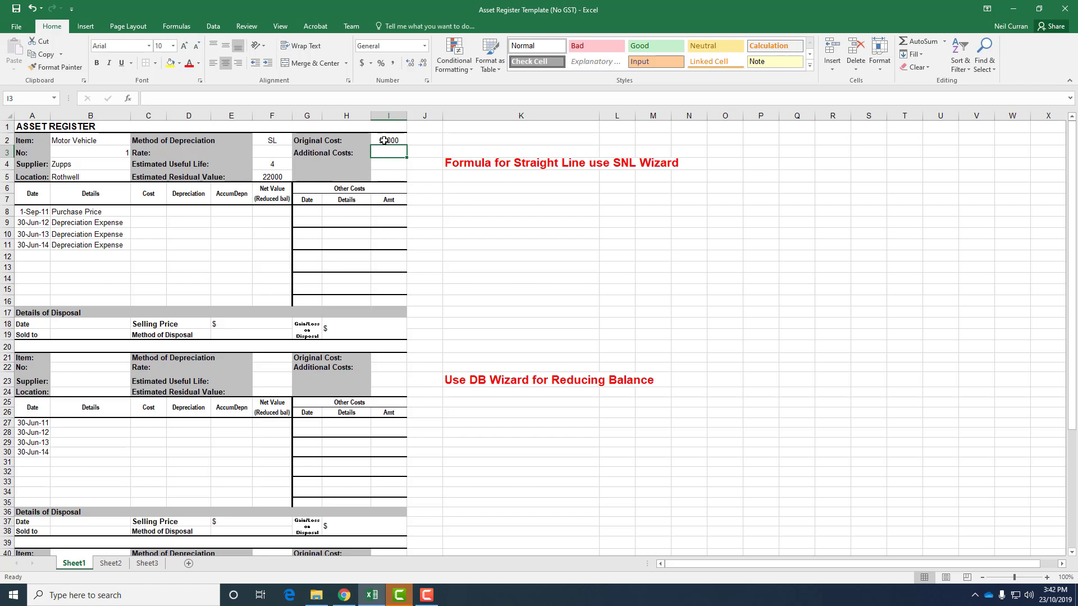
Step: Add the note "GST Exclusive" next to the original cost in J2 and colour it red
{"action": "left_click", "coordinate": [388, 140]}
{"action": "left_click_drag", "start_coordinate": [407, 140], "coordinate": [414, 140]}
{"action": "left_click", "coordinate": [414, 140]}
{"action": "type", "text": "G"}
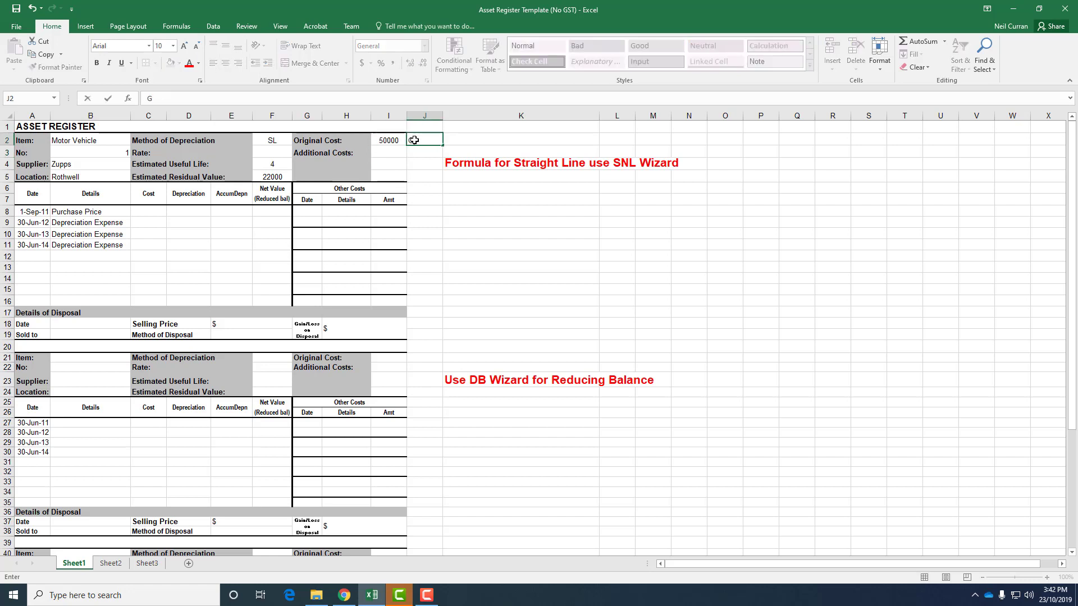
{"action": "type", "text": "ST Exclusive"}
{"action": "key", "text": "ctrl+Return"}
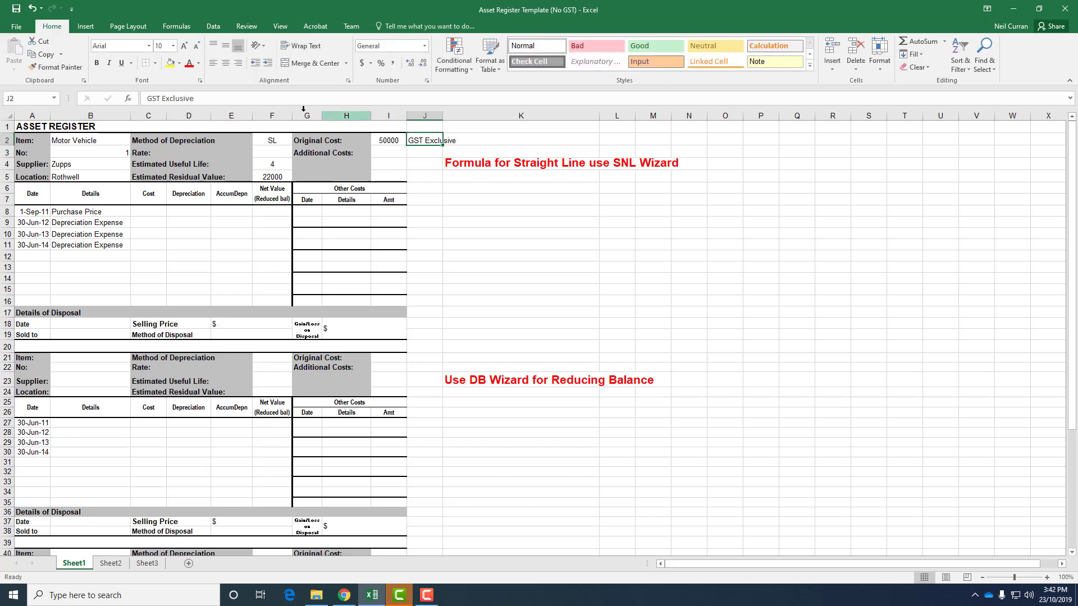
{"action": "left_click", "coordinate": [189, 62]}
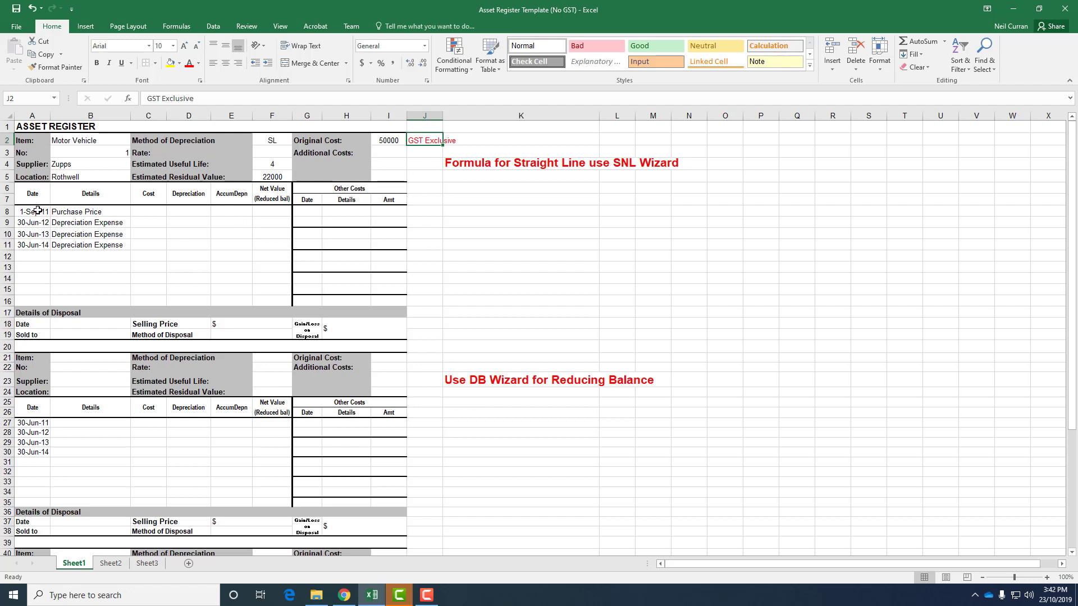
Step: Link the purchase price cost in C8 to the original cost cell with the formula =I2
{"action": "left_click_drag", "start_coordinate": [38, 213], "coordinate": [265, 301]}
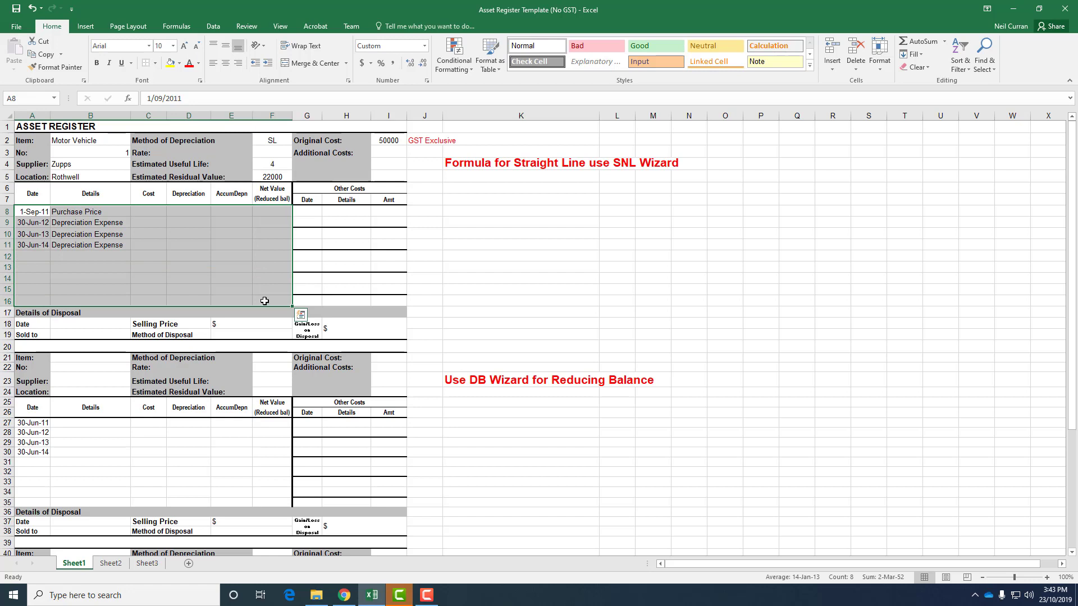
{"action": "left_click", "coordinate": [144, 214]}
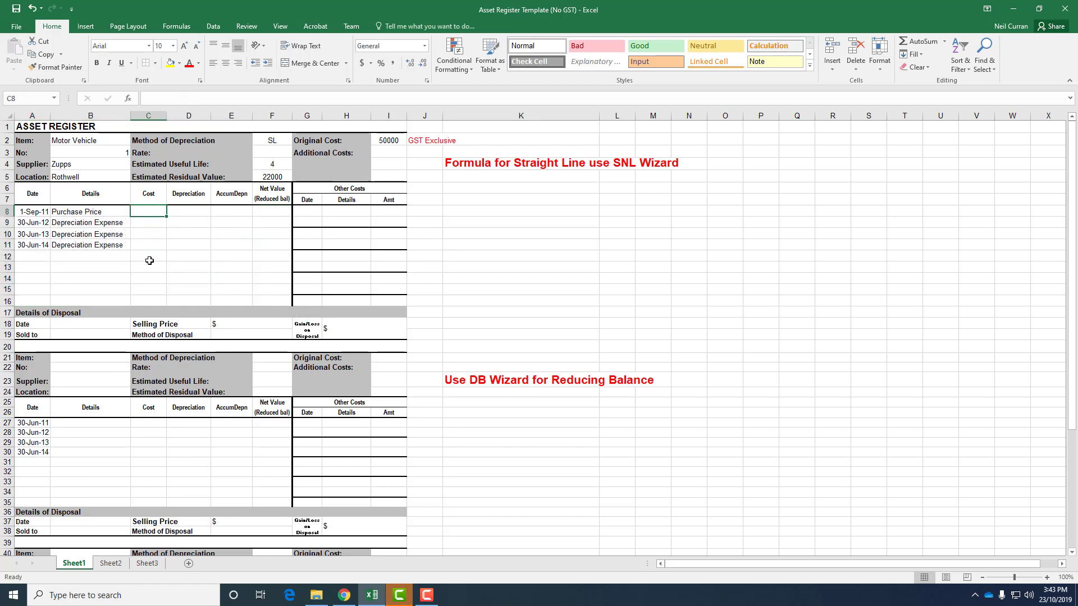
{"action": "type", "text": "="}
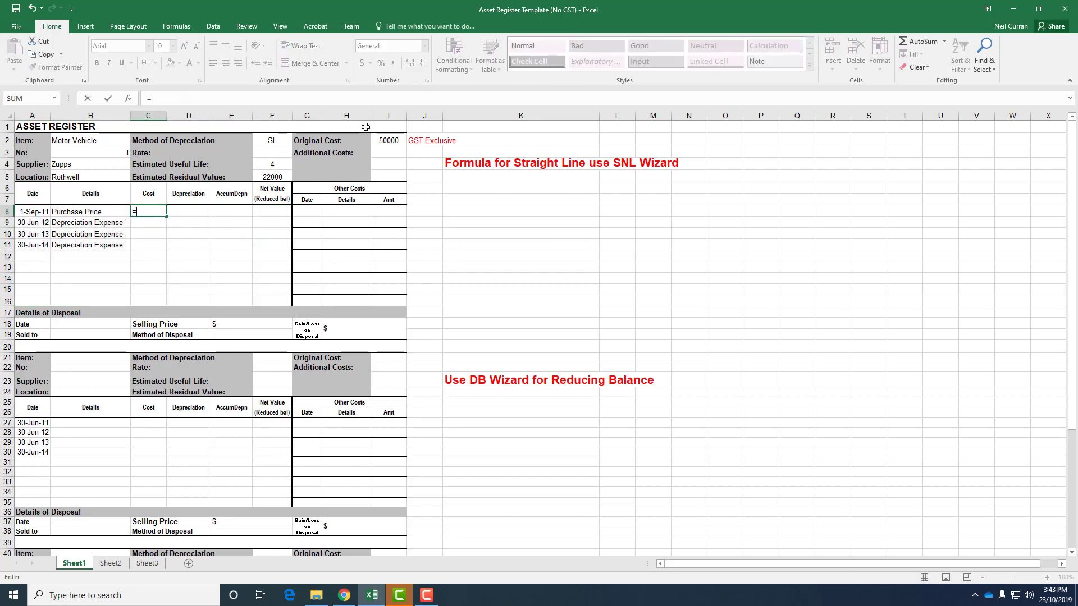
{"action": "left_click", "coordinate": [389, 139]}
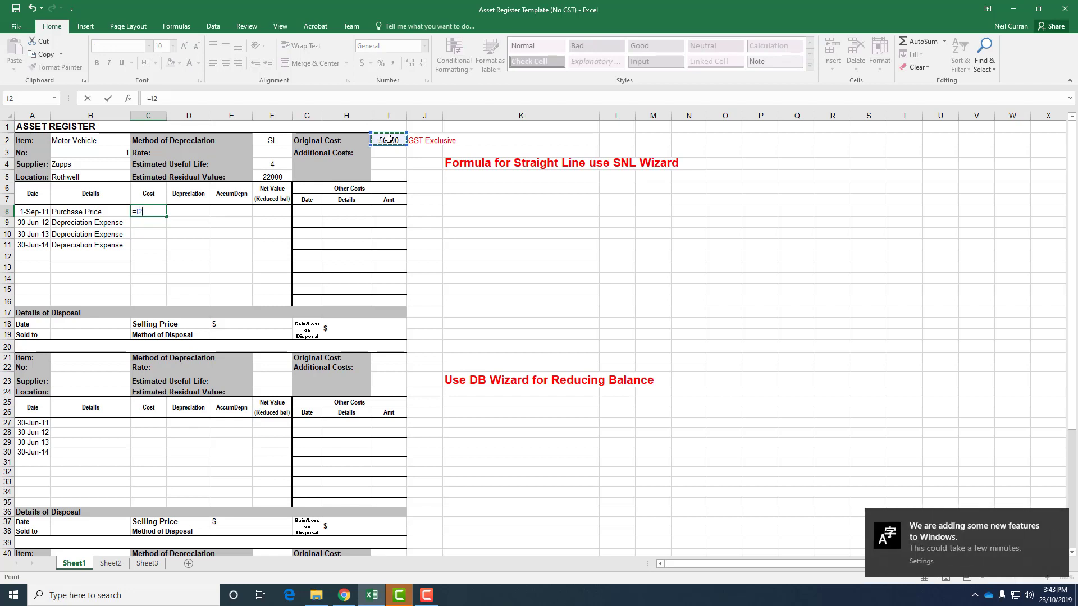
{"action": "key", "text": "Return"}
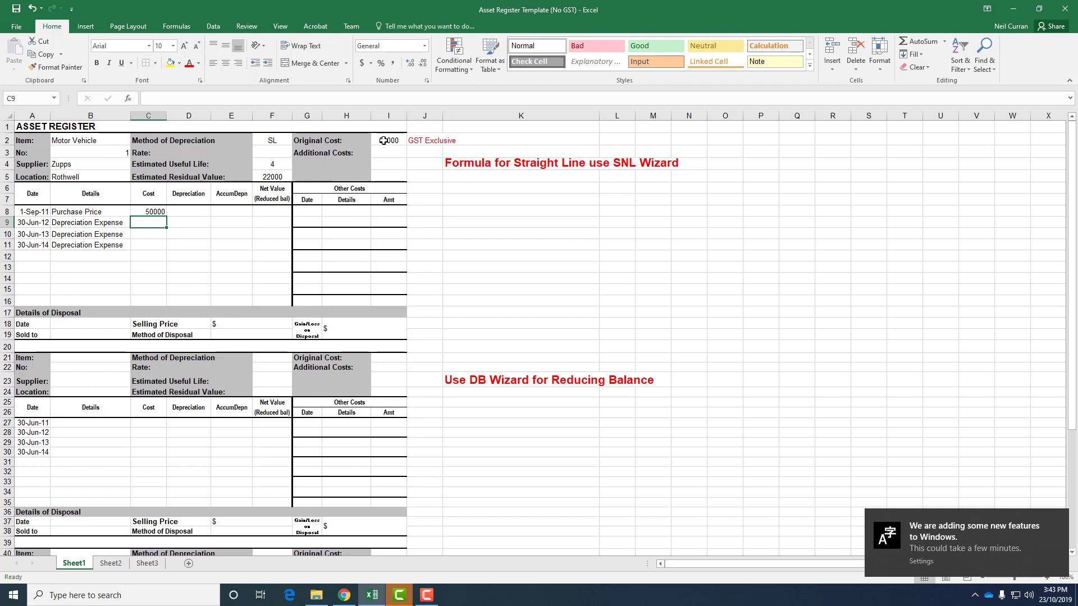
{"action": "left_click", "coordinate": [426, 595]}
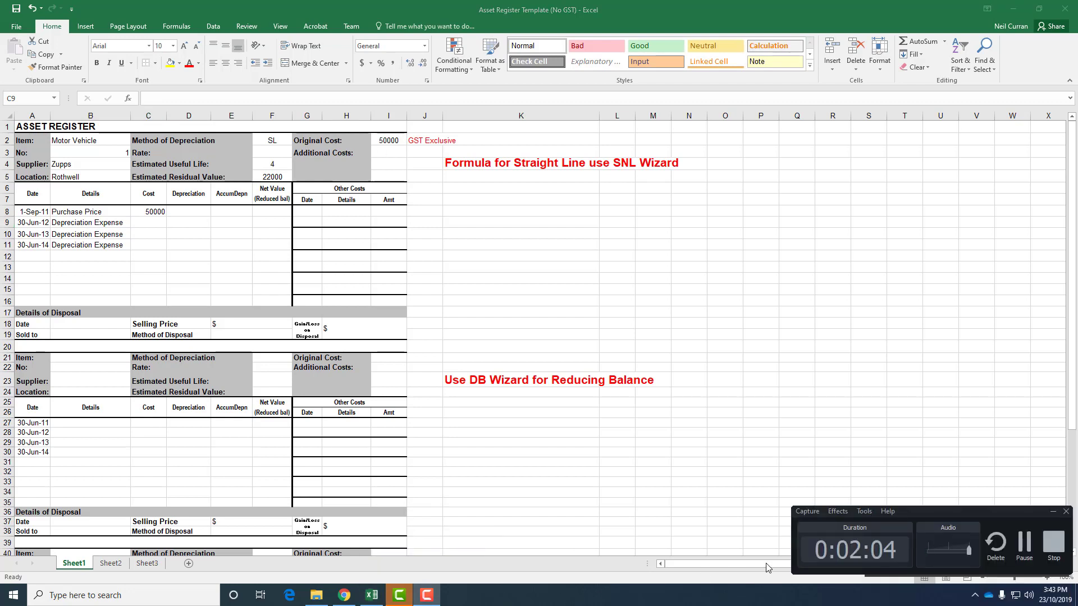
{"action": "left_click", "coordinate": [1024, 545]}
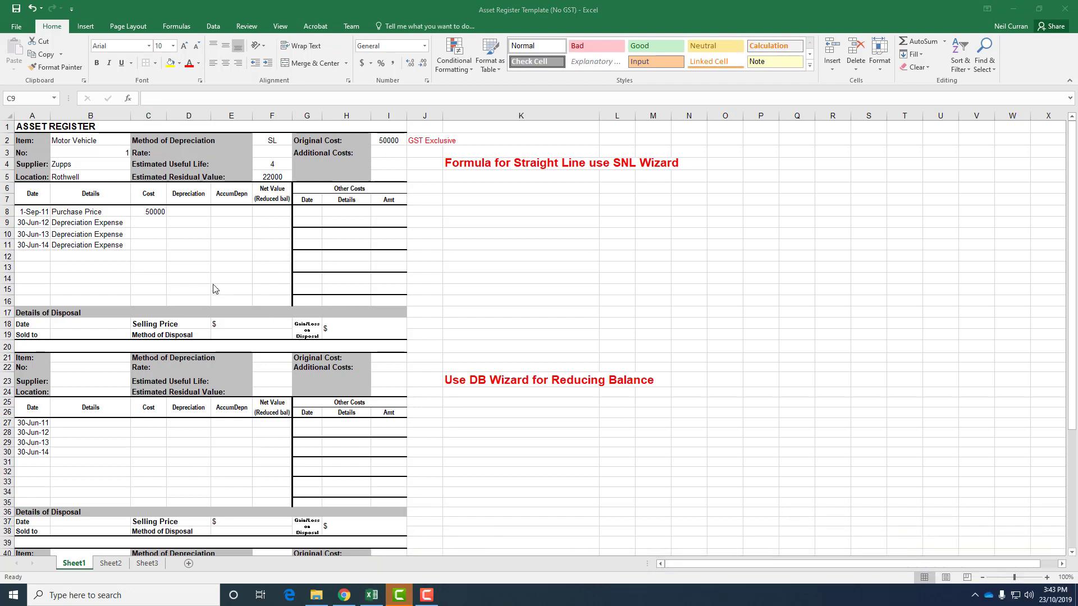
{"action": "left_click", "coordinate": [162, 235]}
{"action": "left_click_drag", "start_coordinate": [87, 222], "coordinate": [103, 247]}
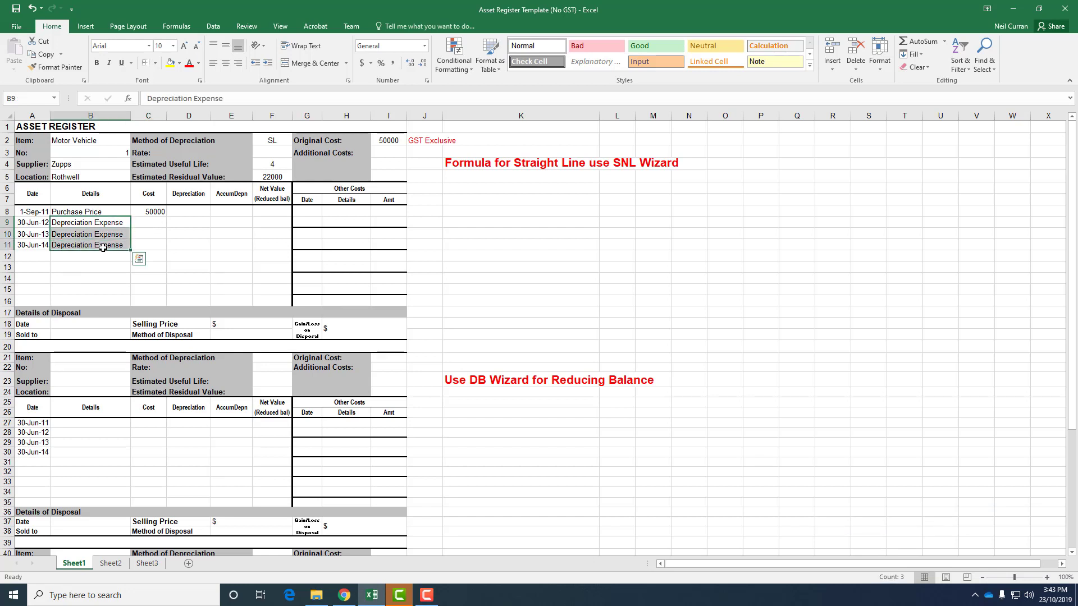
{"action": "left_click", "coordinate": [151, 226]}
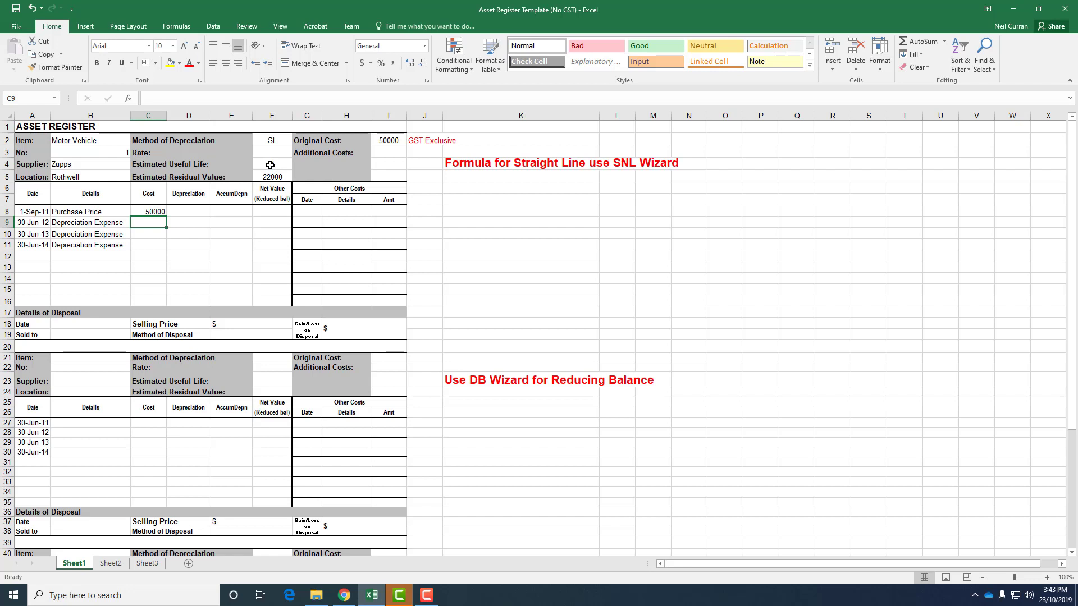
{"action": "left_click", "coordinate": [27, 211]}
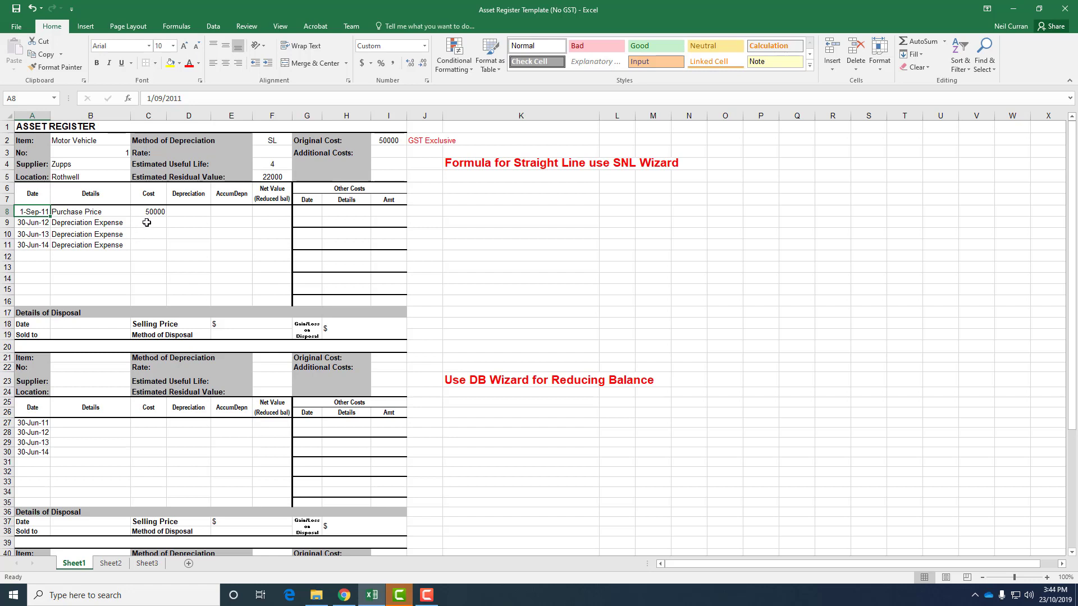
Step: Insert the SLN function into the first depreciation cell D9 by searching the function library for SLN
{"action": "left_click", "coordinate": [176, 224]}
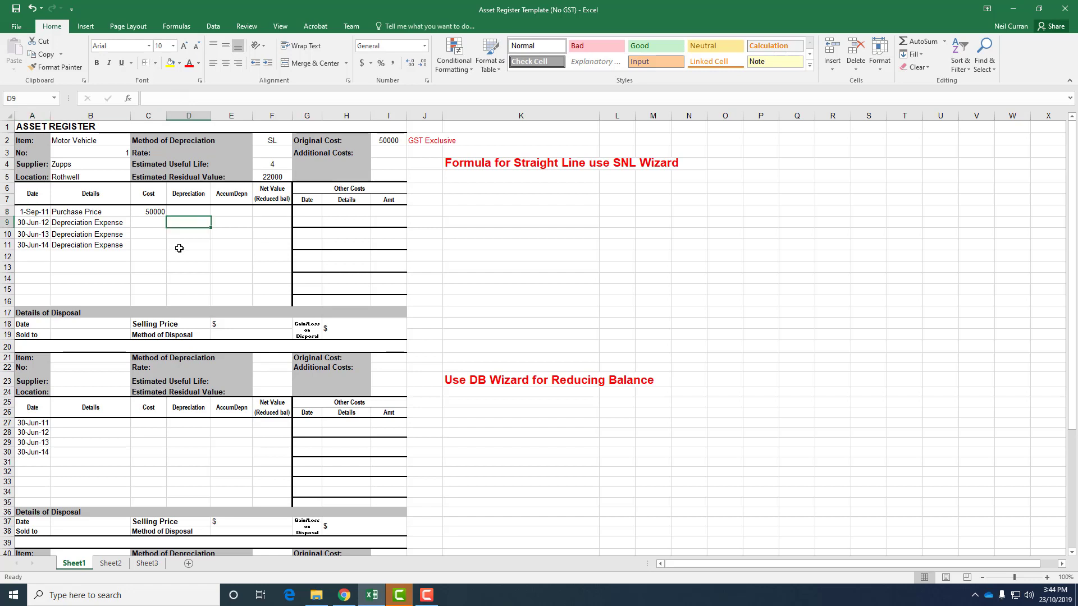
{"action": "type", "text": "="}
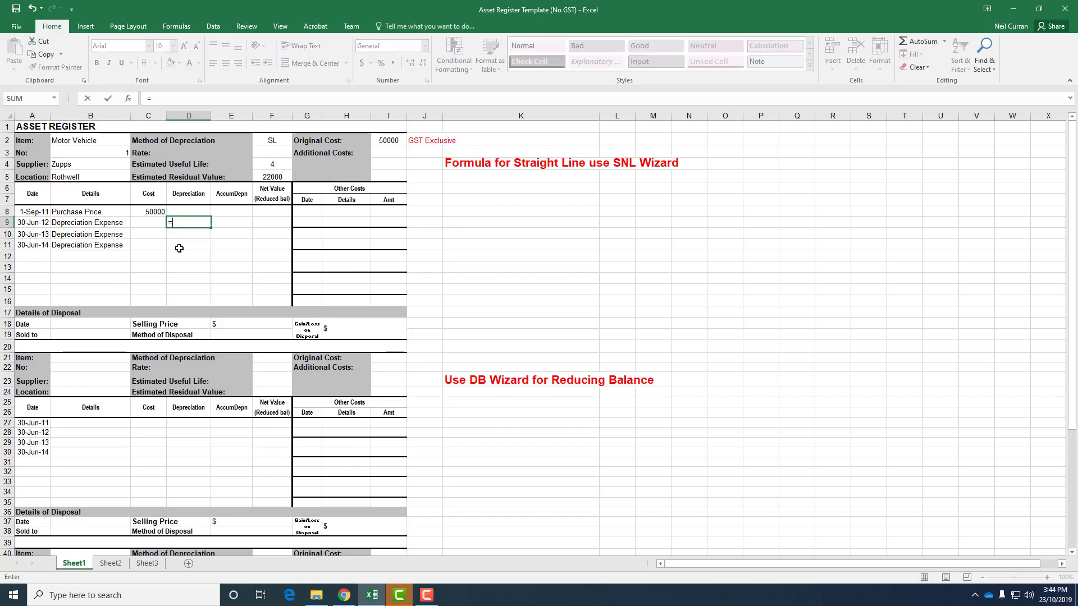
{"action": "left_click", "coordinate": [53, 100]}
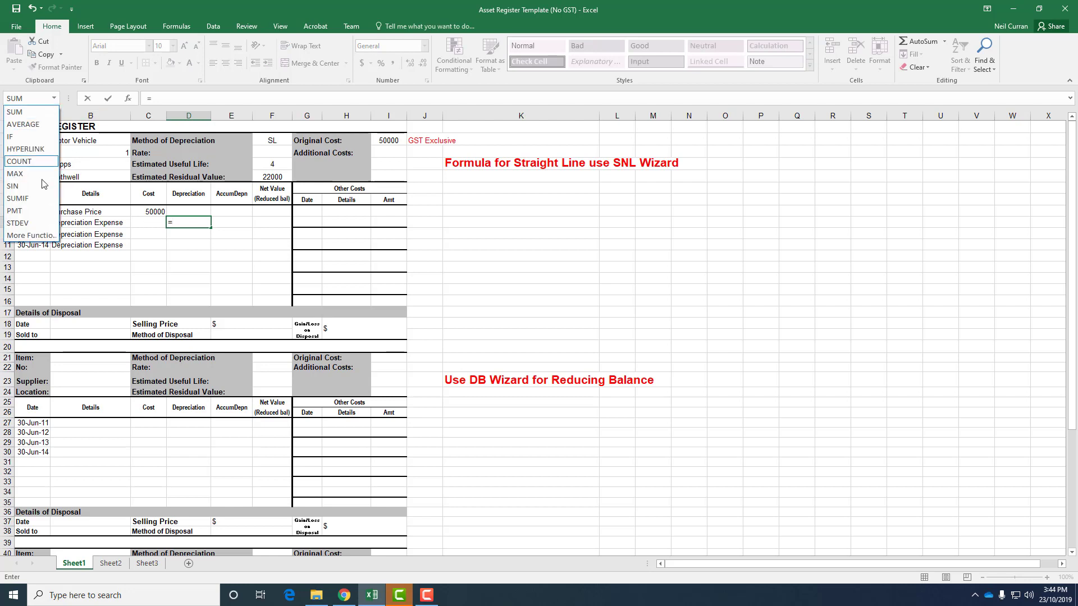
{"action": "left_click", "coordinate": [39, 236]}
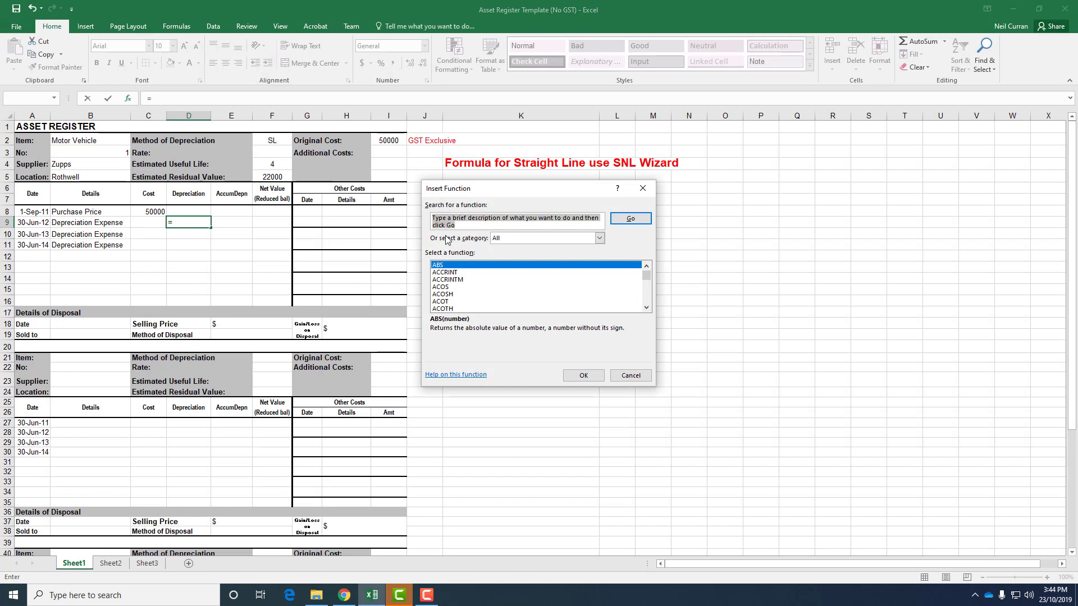
{"action": "type", "text": "SL"}
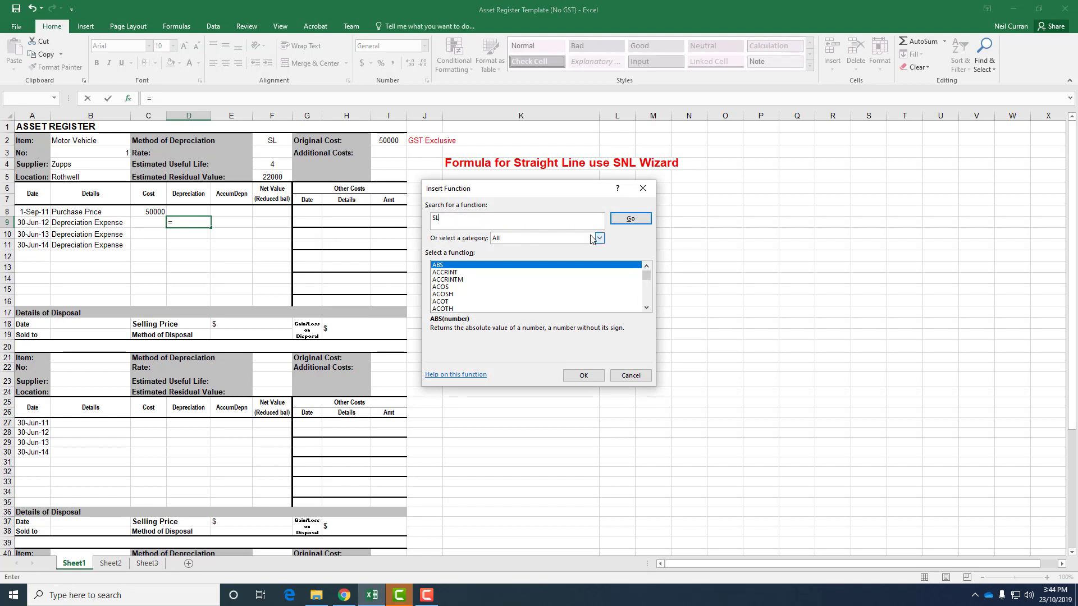
{"action": "left_click", "coordinate": [621, 219]}
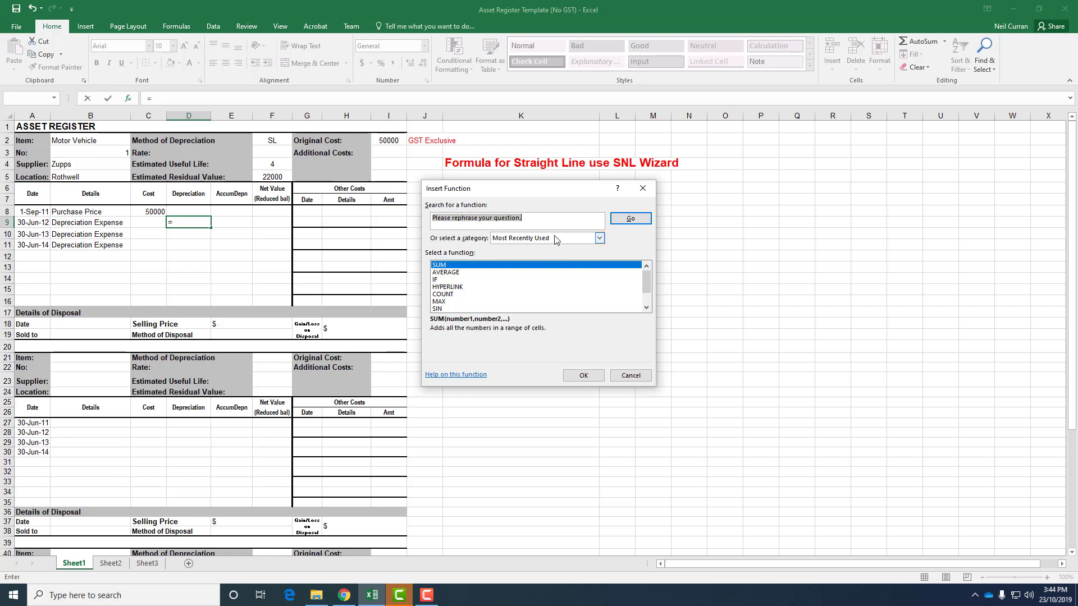
{"action": "type", "text": "SLN"}
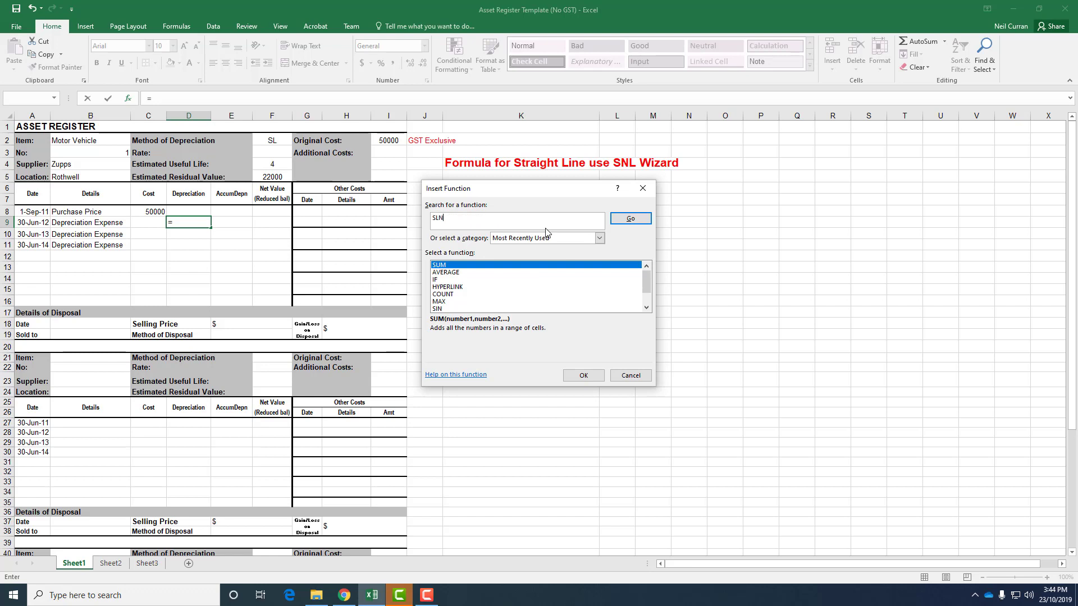
{"action": "key", "text": "Return"}
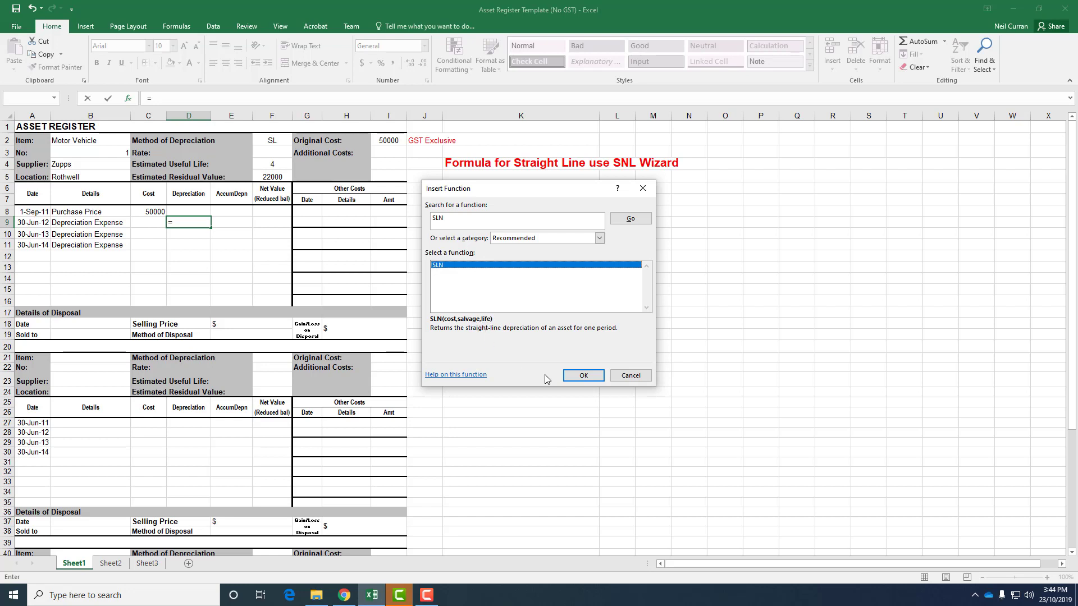
{"action": "left_click", "coordinate": [583, 376]}
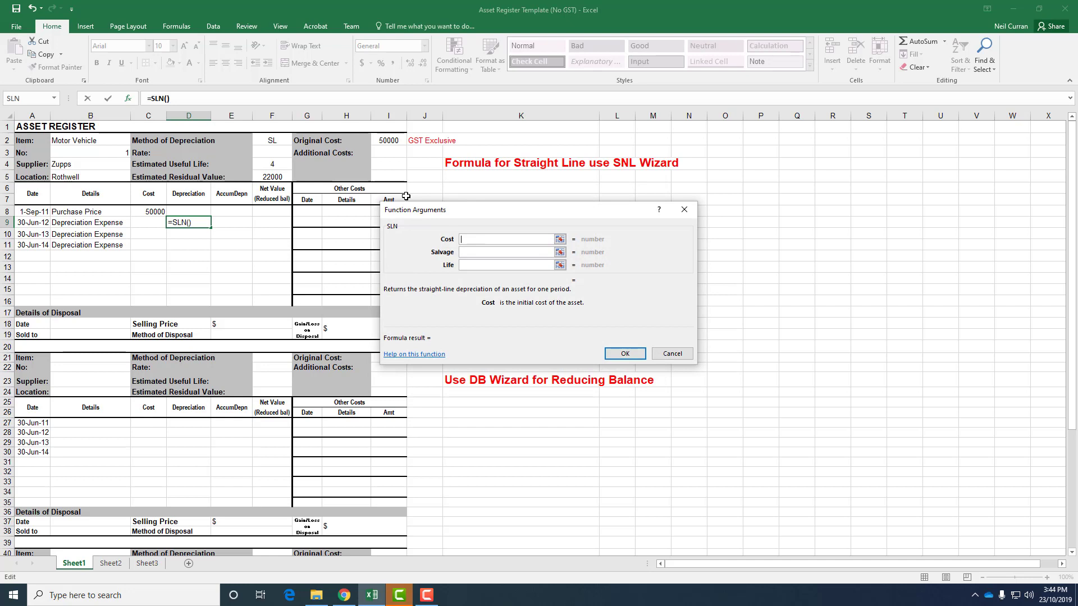
Step: Set the SLN arguments to cost I2, salvage F5 and life F4, and confirm the function
{"action": "left_click", "coordinate": [390, 139]}
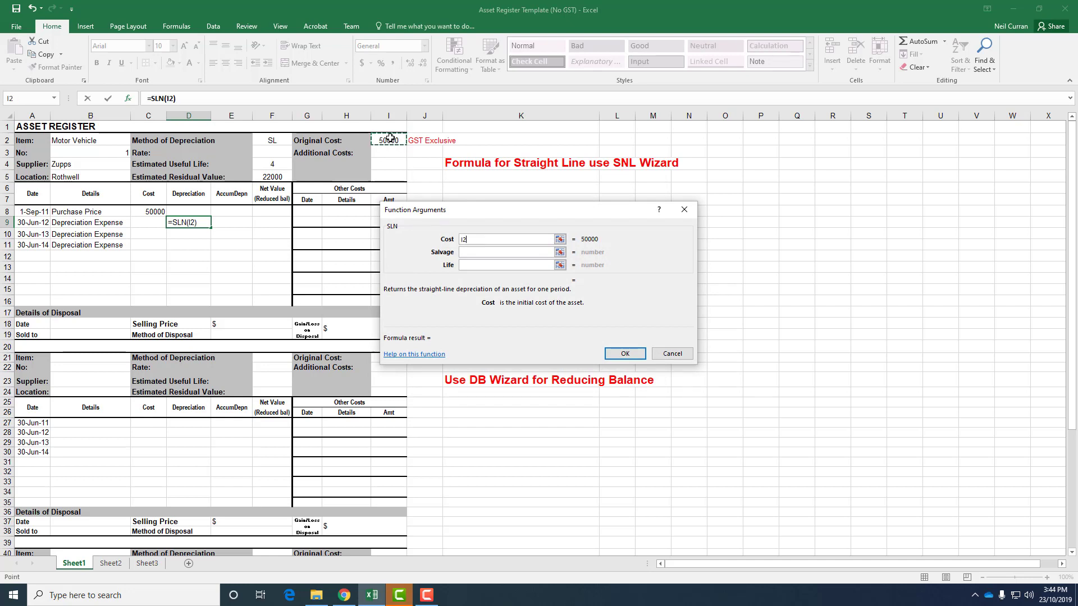
{"action": "left_click", "coordinate": [530, 252]}
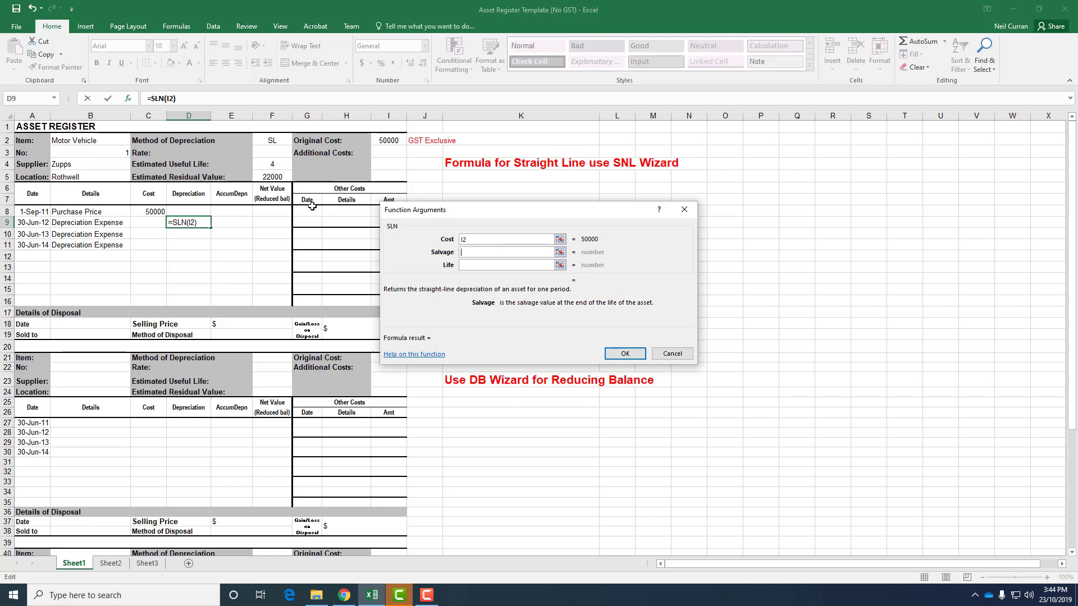
{"action": "left_click", "coordinate": [277, 178]}
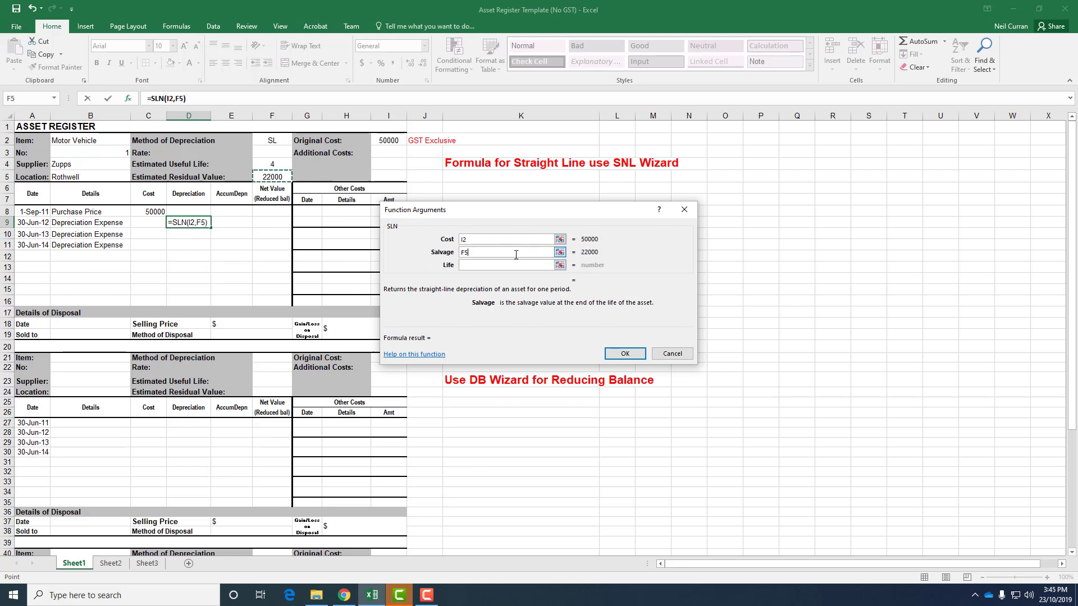
{"action": "left_click", "coordinate": [496, 264]}
{"action": "left_click", "coordinate": [279, 167]}
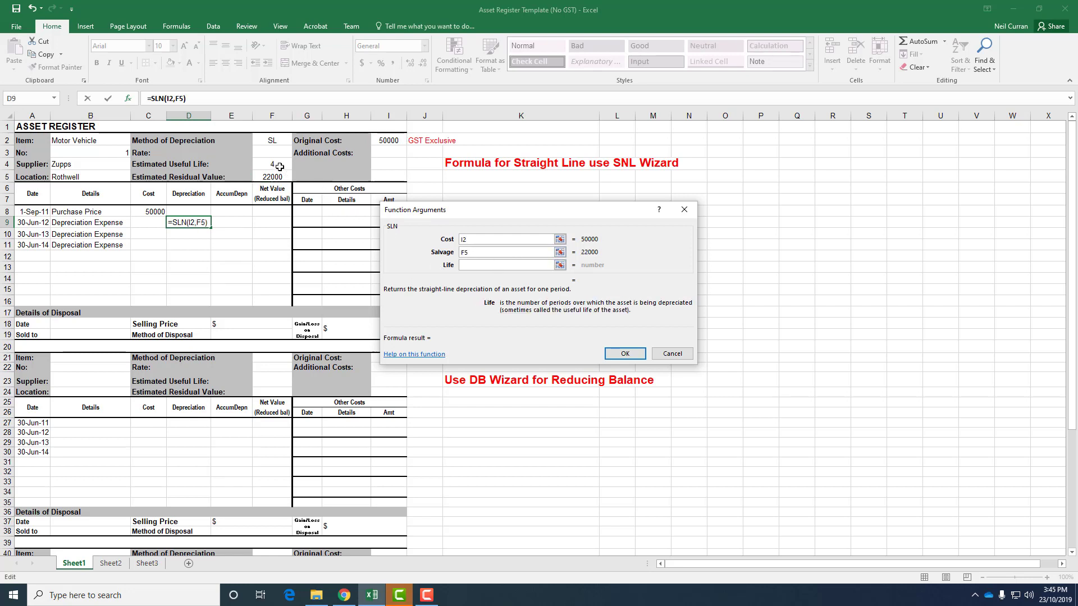
{"action": "left_click", "coordinate": [624, 354]}
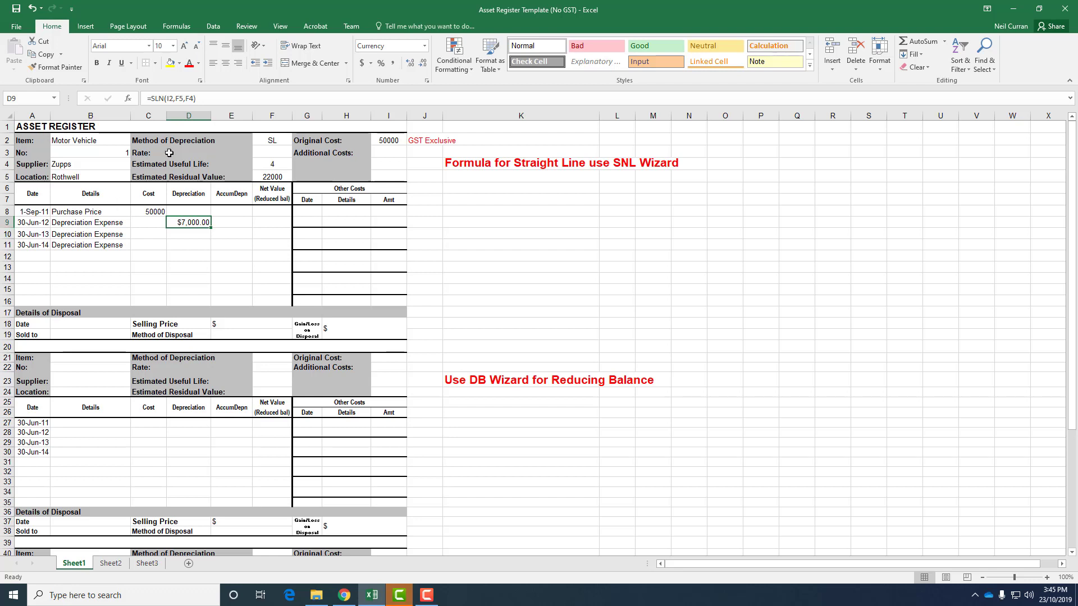
Step: Prorate the first-year depreciation in D9 by multiplying the SLN formula by 10/12
{"action": "left_click", "coordinate": [212, 100]}
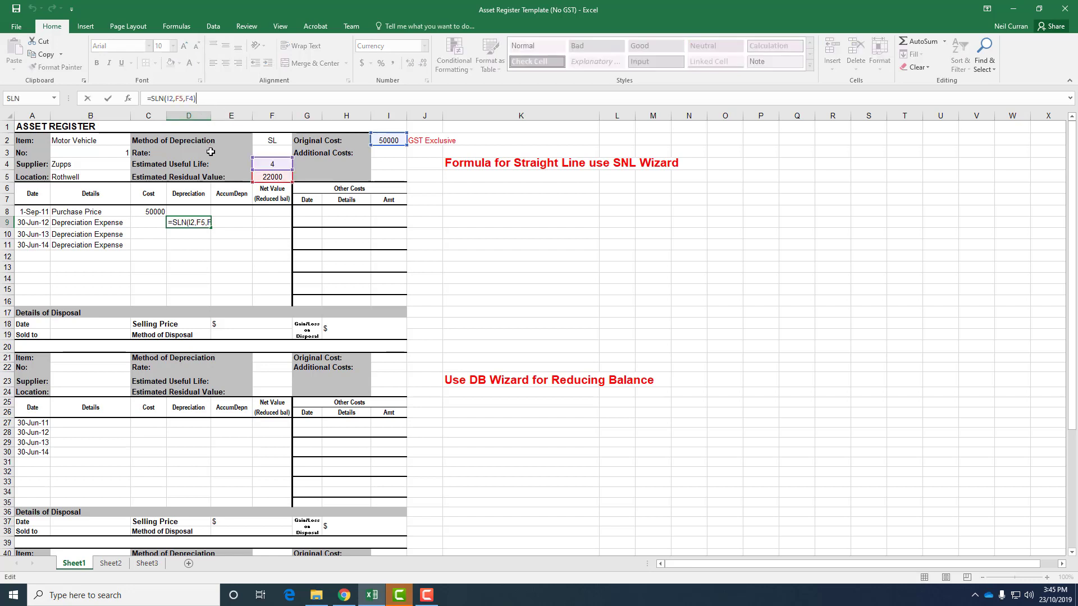
{"action": "key", "text": "Left"}
{"action": "type", "text": "*"}
{"action": "type", "text": "10/12"}
{"action": "key", "text": "Return"}
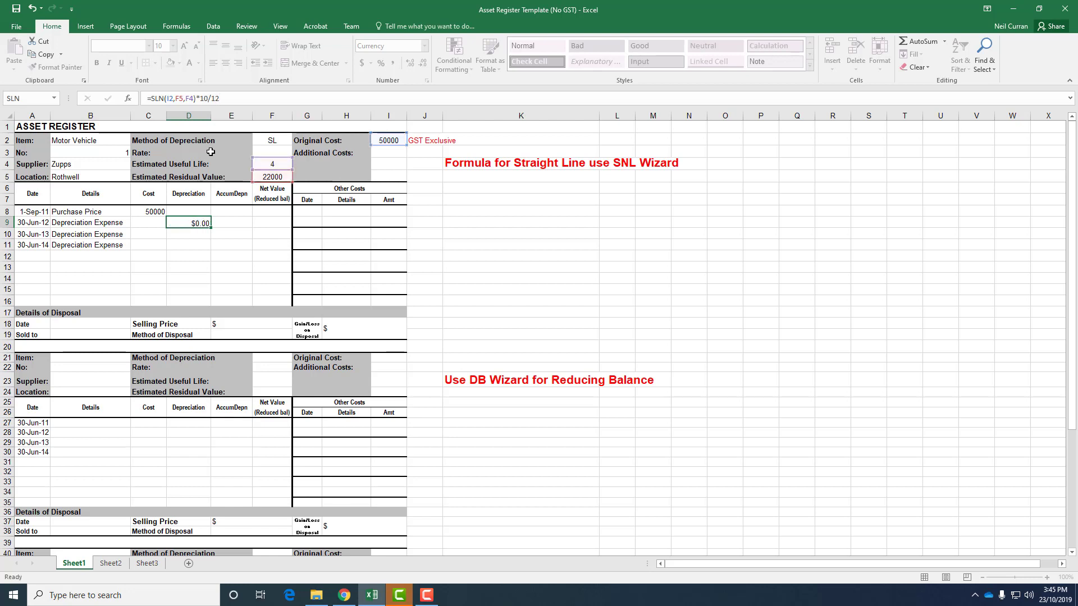
Step: Reduce the decimal places of the D9 depreciation to whole dollars
{"action": "left_click", "coordinate": [195, 222]}
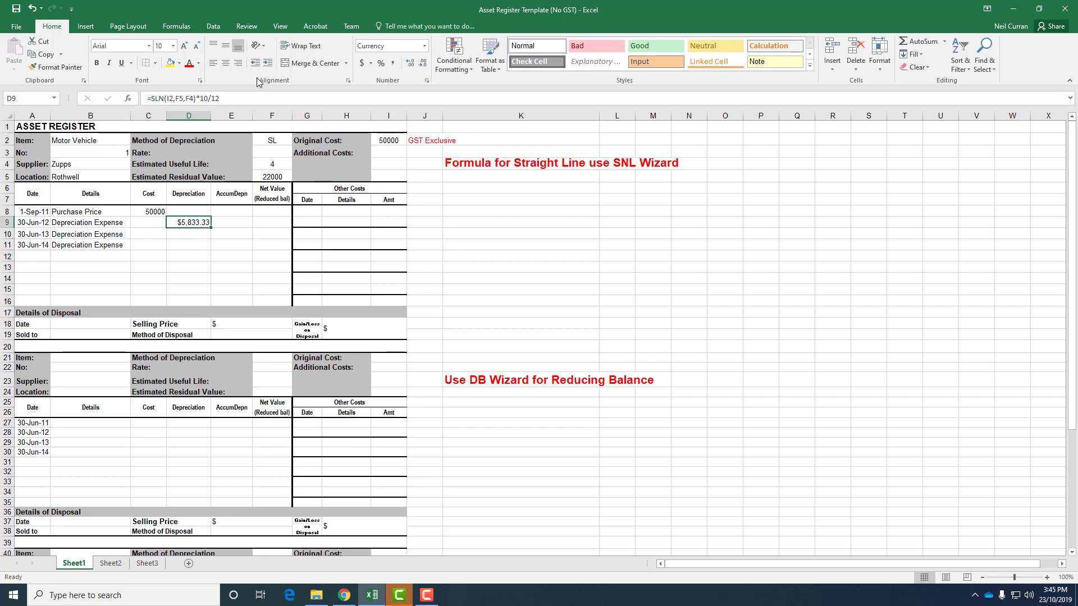
{"action": "left_click", "coordinate": [425, 64]}
{"action": "left_click", "coordinate": [425, 64]}
Step: Calculate accumulated depreciation in E9 with the formula =E8+D9
{"action": "left_click", "coordinate": [223, 222]}
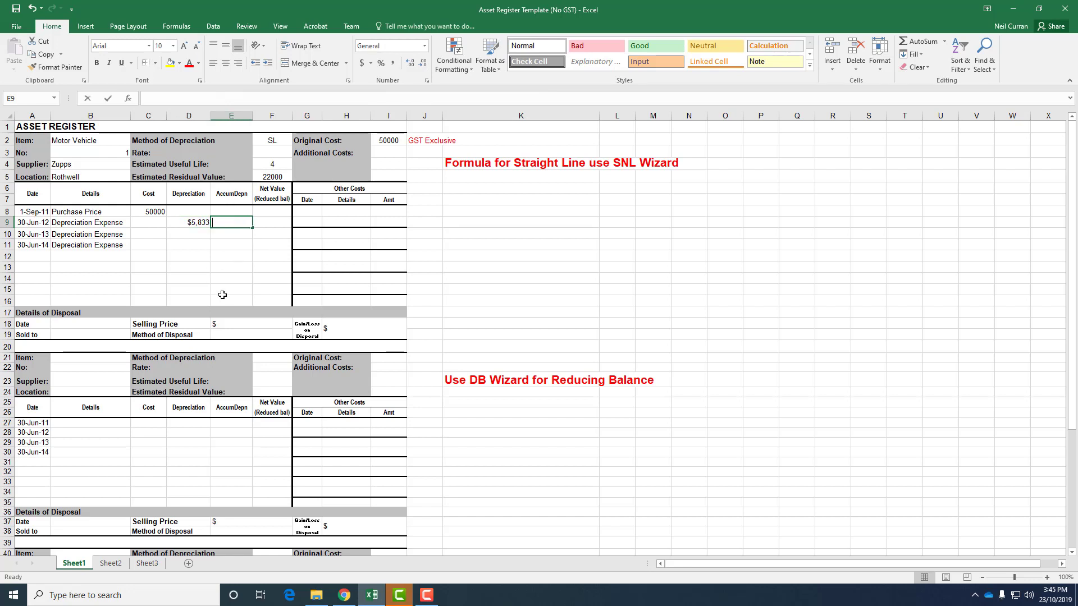
{"action": "type", "text": "="}
{"action": "left_click", "coordinate": [224, 211]}
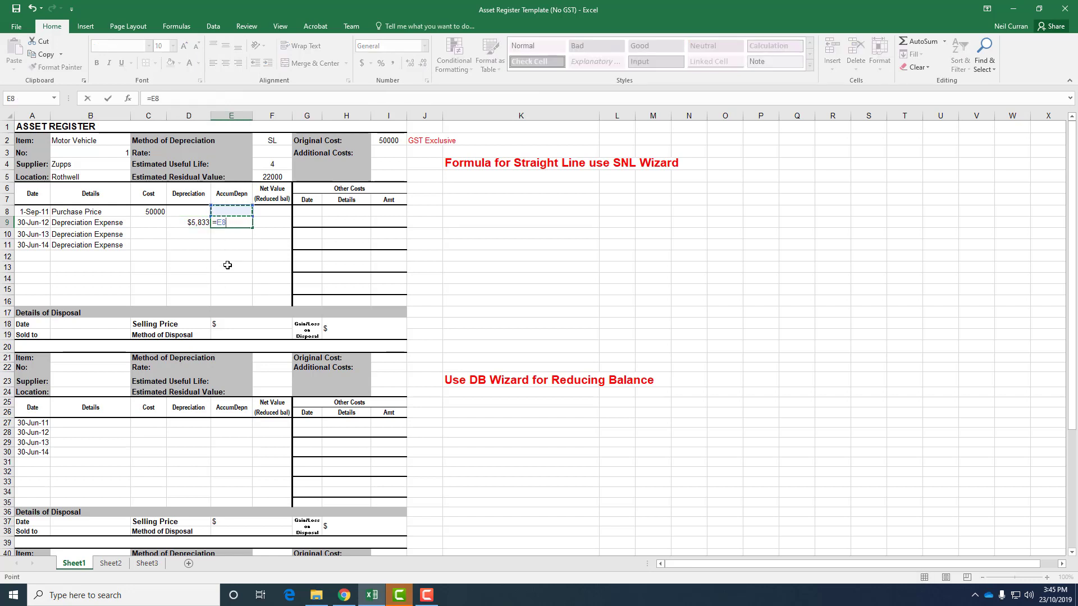
{"action": "type", "text": "+"}
{"action": "left_click", "coordinate": [183, 222]}
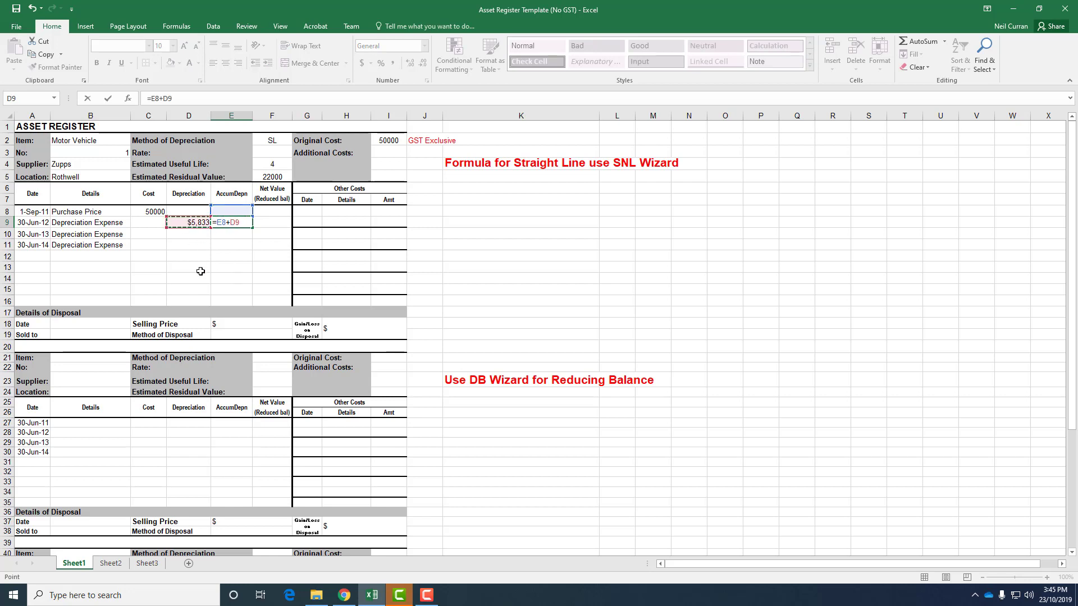
{"action": "key", "text": "Return"}
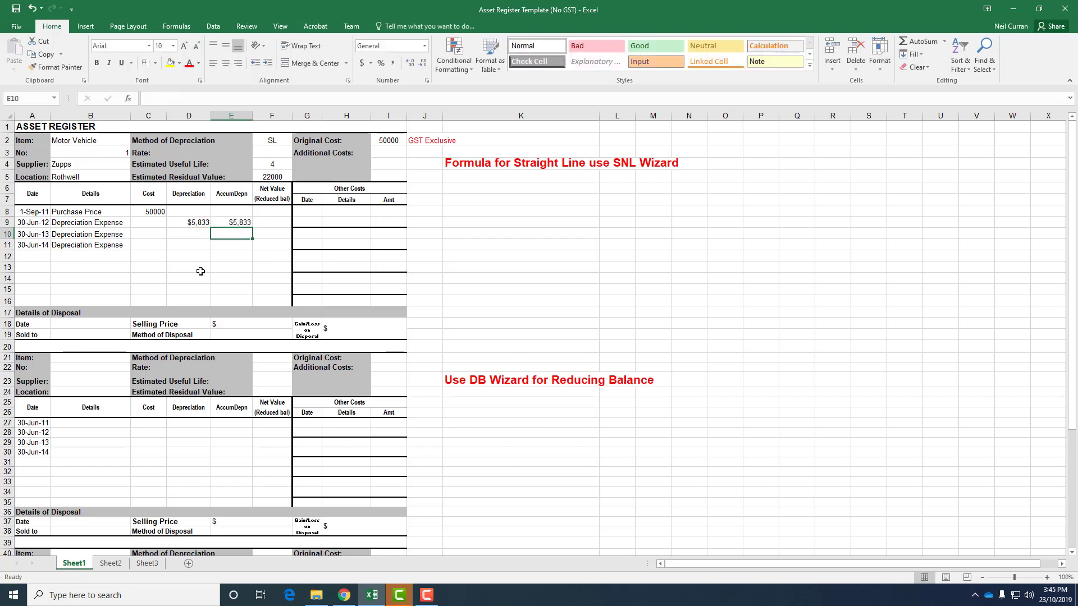
Step: Calculate the reduced-balance net value in F9 with the formula =C8-E9
{"action": "key", "text": "Up"}
{"action": "key", "text": "Right"}
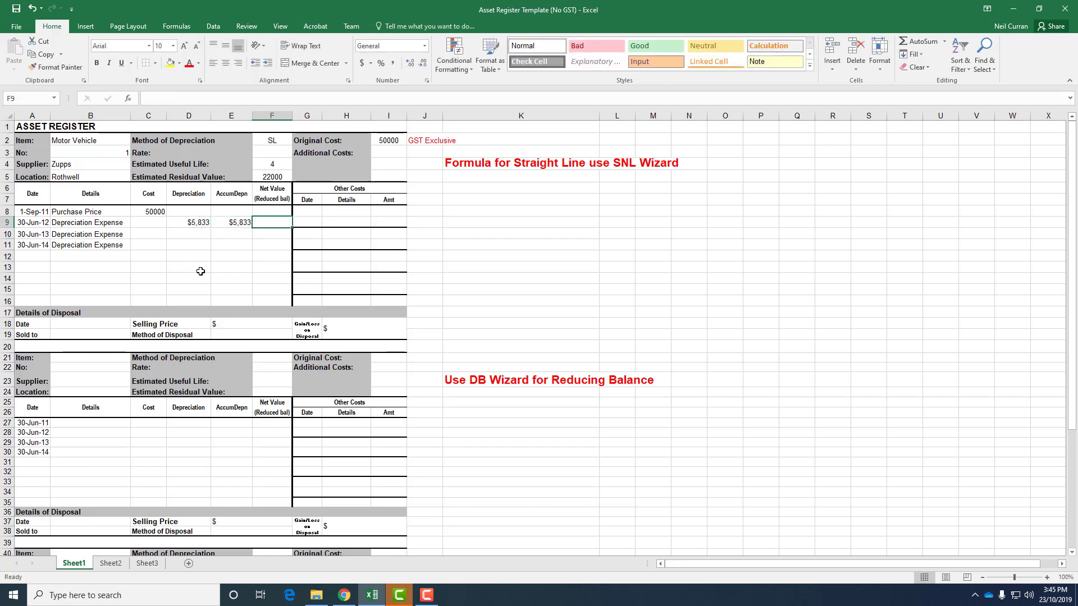
{"action": "type", "text": "="}
{"action": "left_click", "coordinate": [149, 212]}
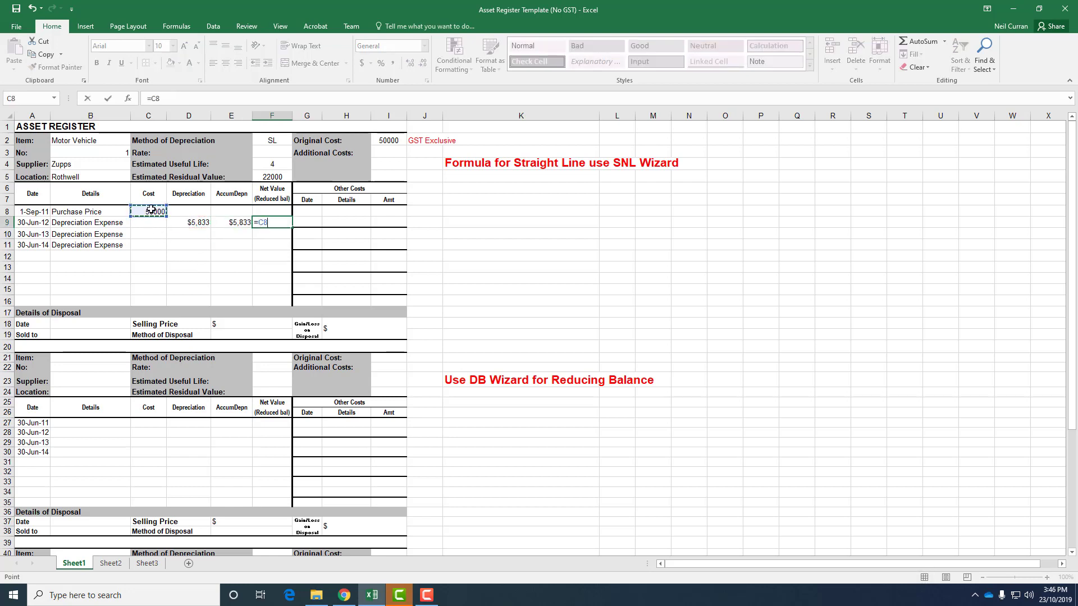
{"action": "type", "text": "-"}
{"action": "left_click", "coordinate": [235, 223]}
{"action": "key", "text": "Return"}
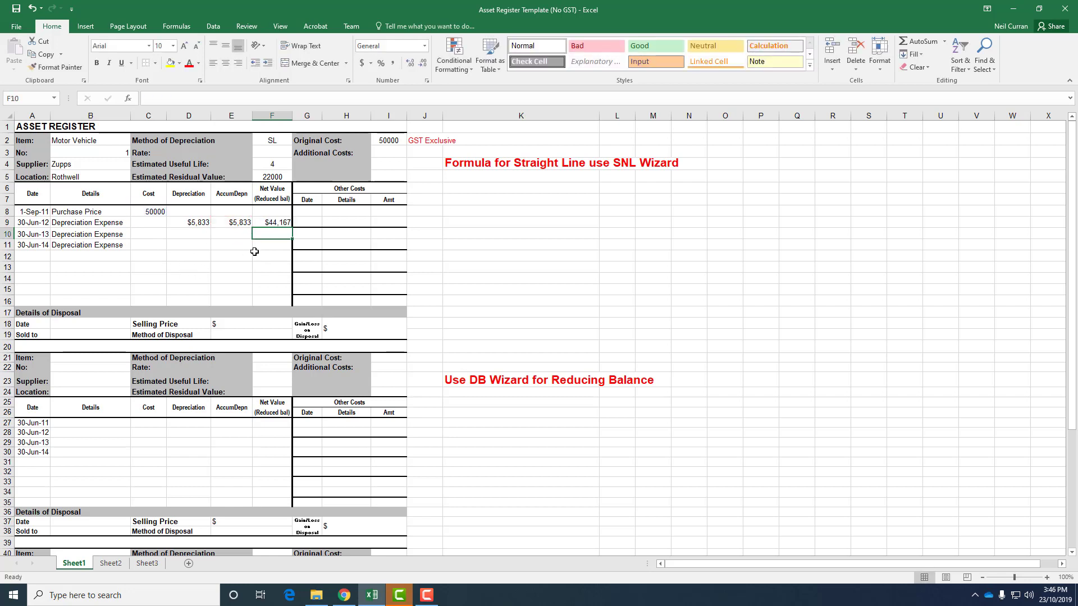
Step: Make the cost, salvage and life references in D9's SLN formula absolute as $I$2, $F$5 and $F$4
{"action": "left_click", "coordinate": [270, 224]}
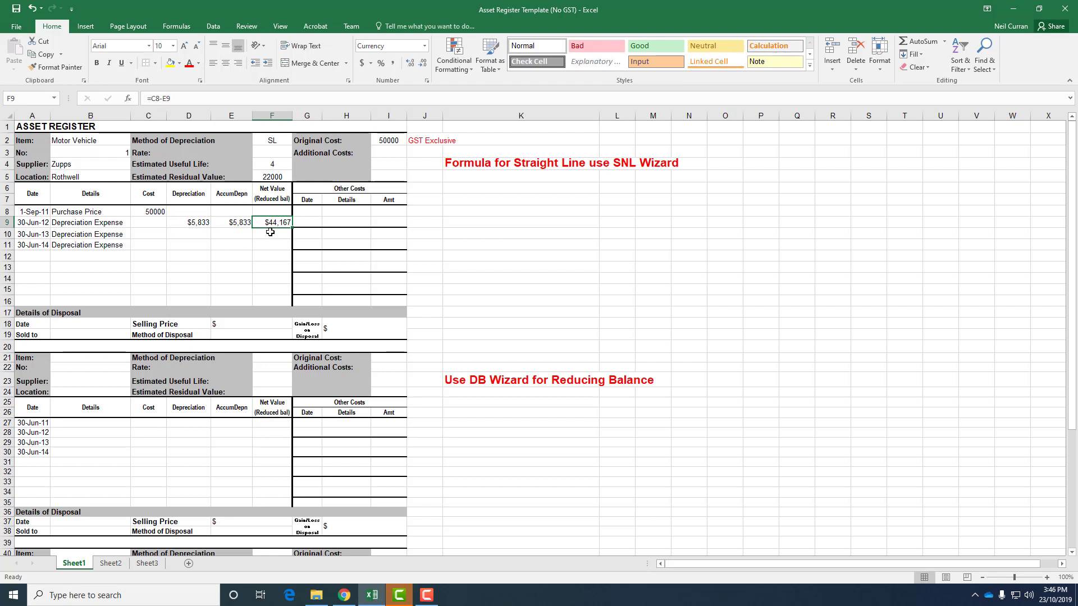
{"action": "left_click", "coordinate": [197, 224]}
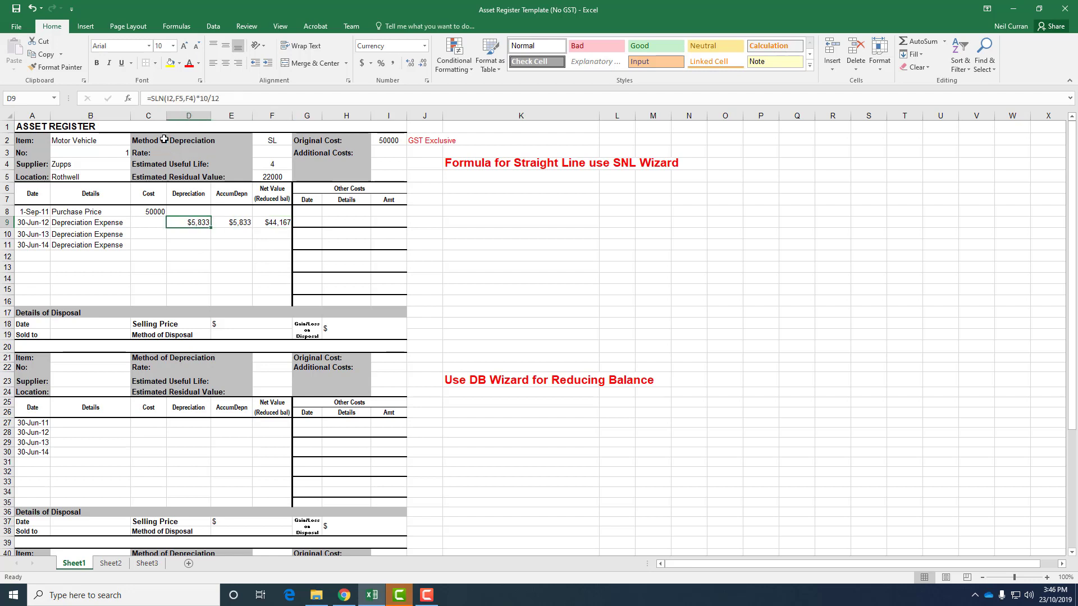
{"action": "left_click", "coordinate": [169, 100]}
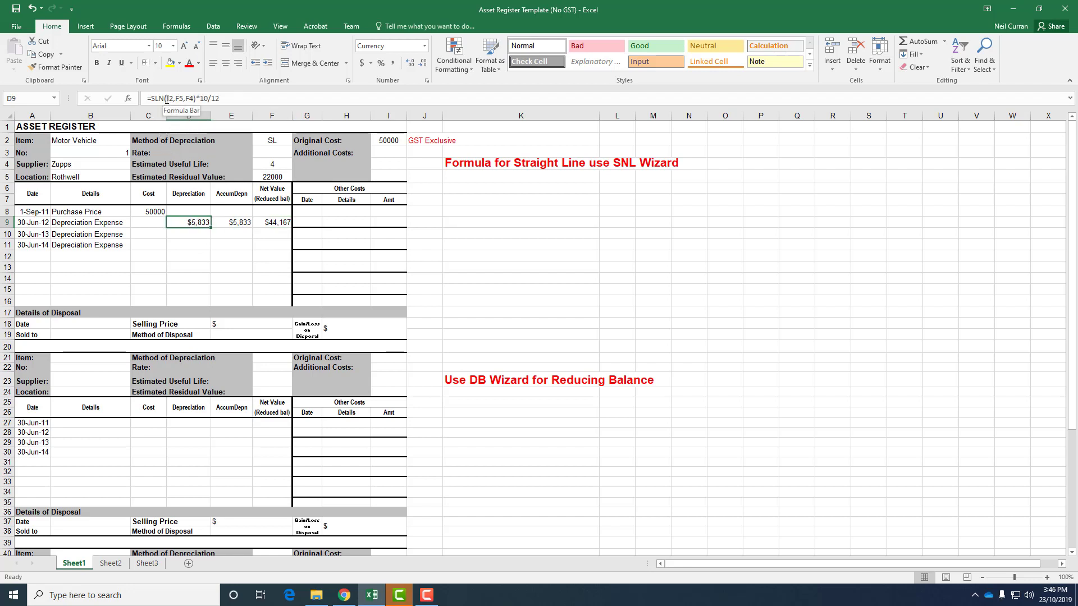
{"action": "type", "text": "$"}
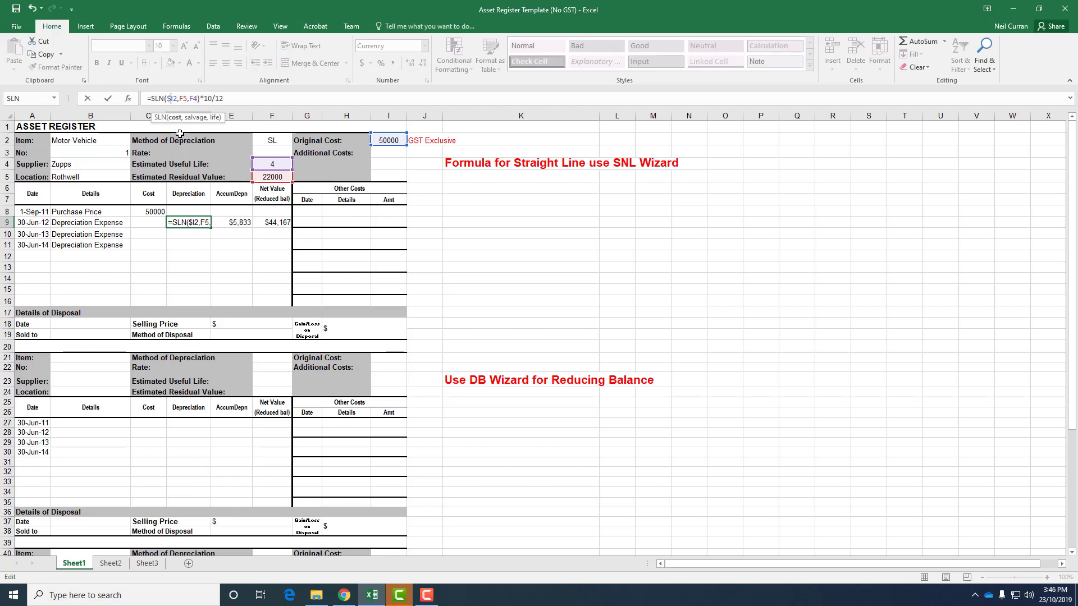
{"action": "key", "text": "Right"}
{"action": "type", "text": "$"}
{"action": "key", "text": "Right"}
{"action": "key", "text": "F4"}
{"action": "key", "text": "Right"}
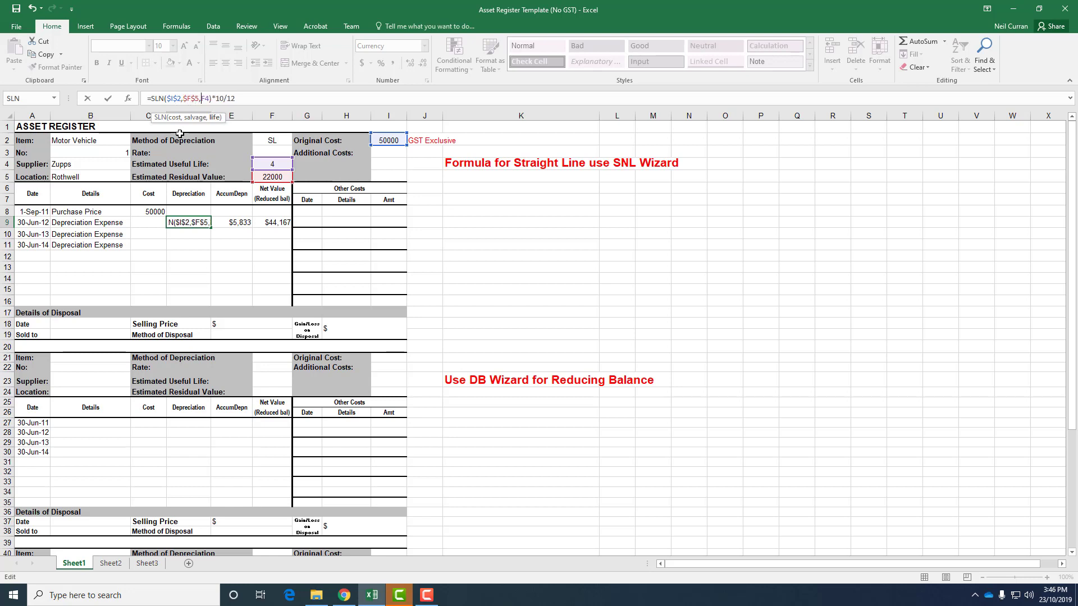
{"action": "type", "text": "$"}
{"action": "type", "text": "$F$"}
{"action": "key", "text": "Return"}
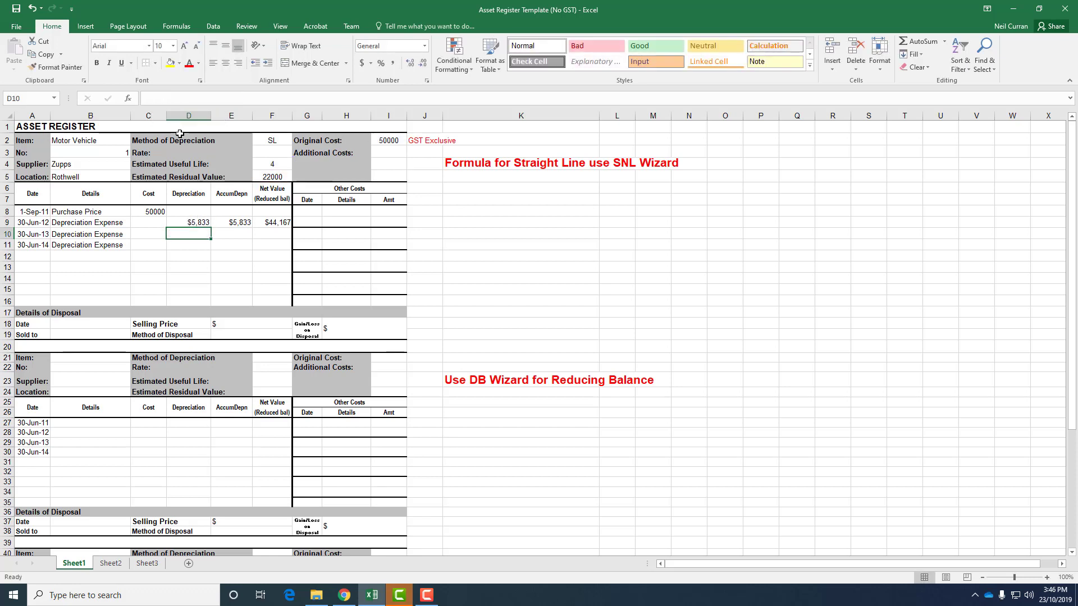
Step: Copy the D9 depreciation formula down to D11
{"action": "left_click", "coordinate": [190, 224]}
{"action": "left_click_drag", "start_coordinate": [211, 227], "coordinate": [209, 247]}
{"action": "left_click", "coordinate": [191, 234]}
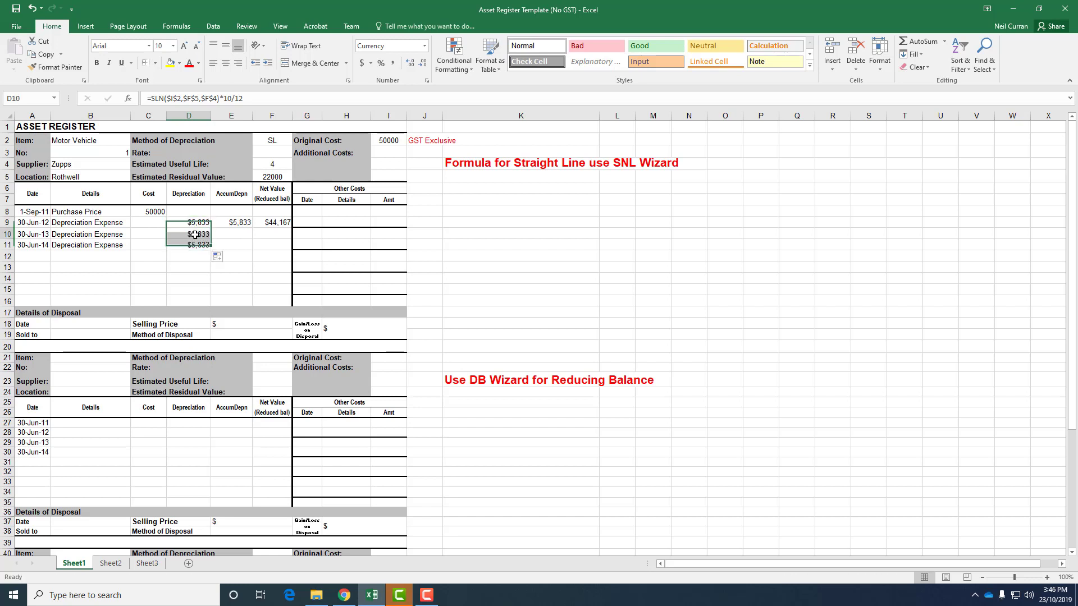
Step: Remove the *10/12 proration from the copied depreciation formulas in D10 and D11
{"action": "left_click", "coordinate": [264, 98]}
{"action": "key", "text": "BackSpace"}
{"action": "key", "text": "BackSpace"}
{"action": "key", "text": "BackSpace"}
{"action": "key", "text": "BackSpace"}
{"action": "key", "text": "BackSpace"}
{"action": "key", "text": "BackSpace"}
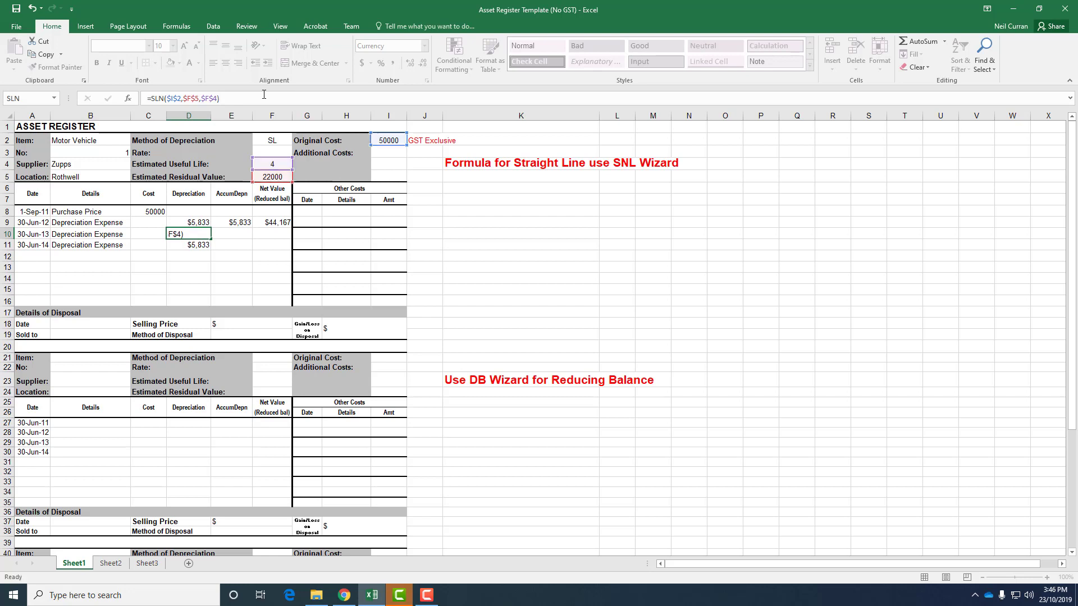
{"action": "key", "text": "Return"}
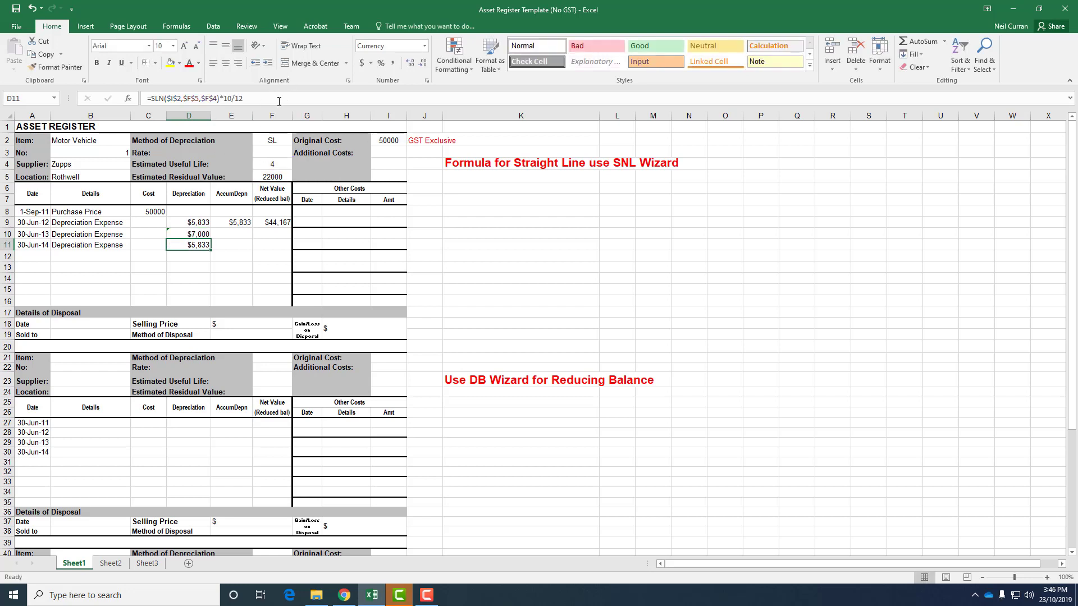
{"action": "left_click", "coordinate": [279, 98]}
{"action": "key", "text": "BackSpace"}
{"action": "key", "text": "BackSpace"}
{"action": "key", "text": "BackSpace"}
{"action": "key", "text": "BackSpace"}
{"action": "key", "text": "BackSpace"}
{"action": "key", "text": "BackSpace"}
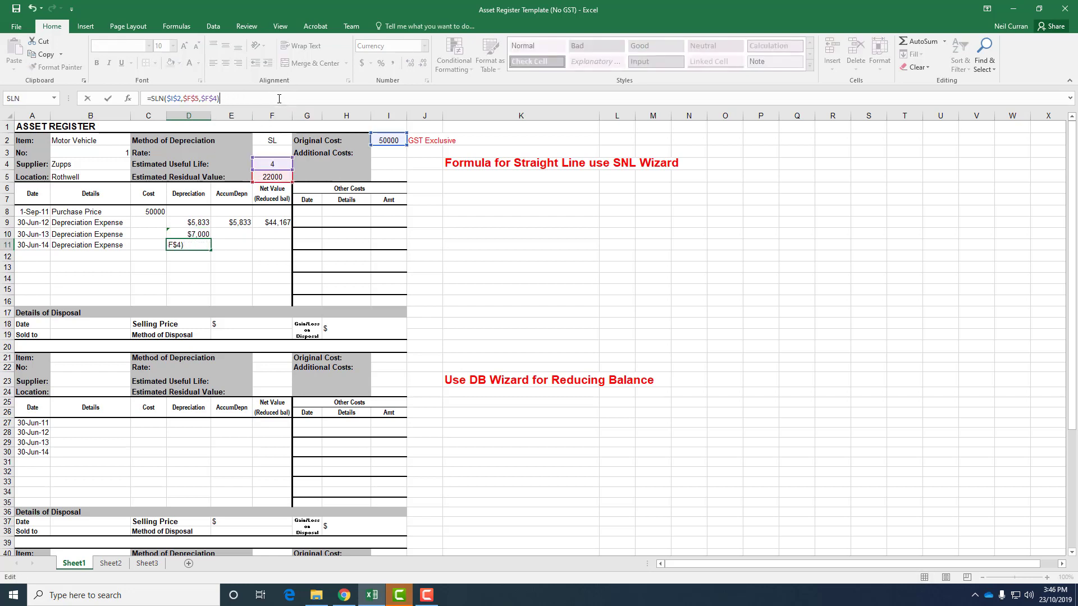
{"action": "key", "text": "Return"}
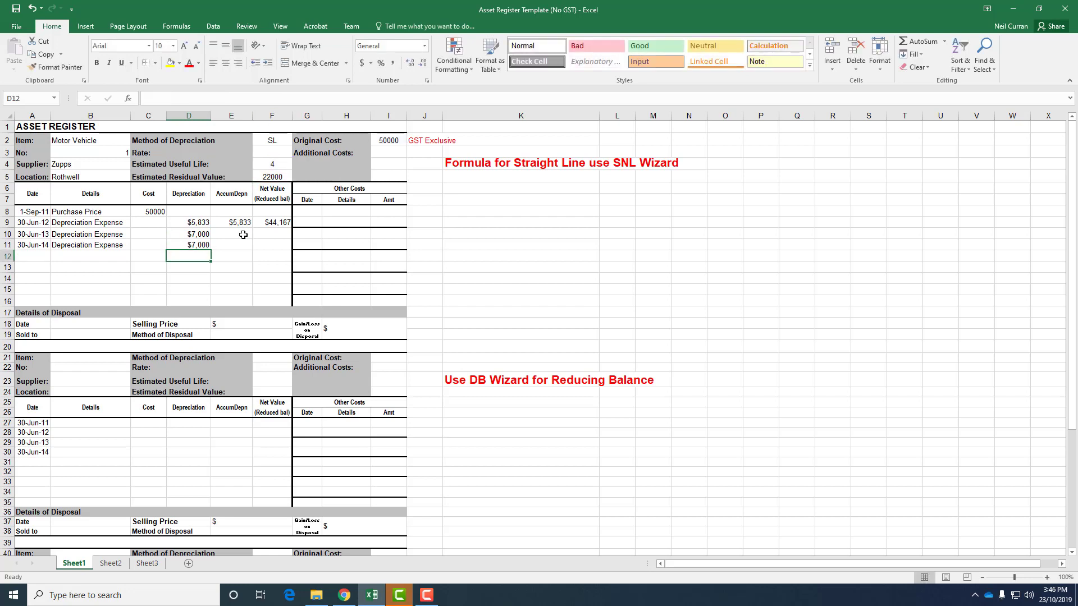
Step: Fill the accumulated depreciation and net value formulas from E9:F9 down to row 11
{"action": "left_click", "coordinate": [249, 222]}
{"action": "left_click_drag", "start_coordinate": [250, 223], "coordinate": [294, 250]}
{"action": "left_click", "coordinate": [279, 224]}
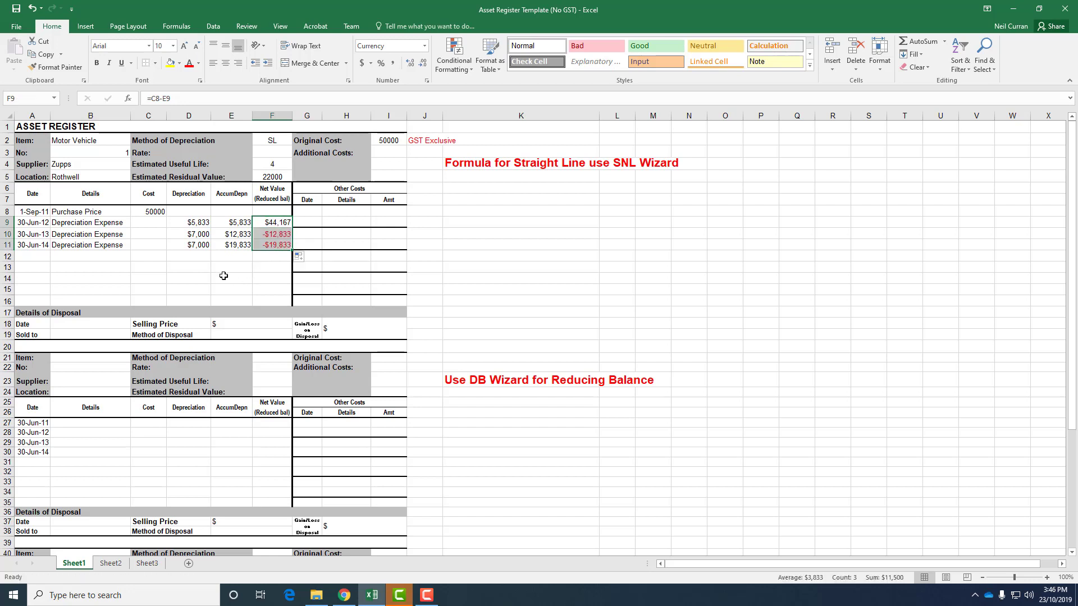
Step: Anchor the cost reference in F9's formula as $C$8 and refill the net value formula down to F11
{"action": "left_click", "coordinate": [269, 236]}
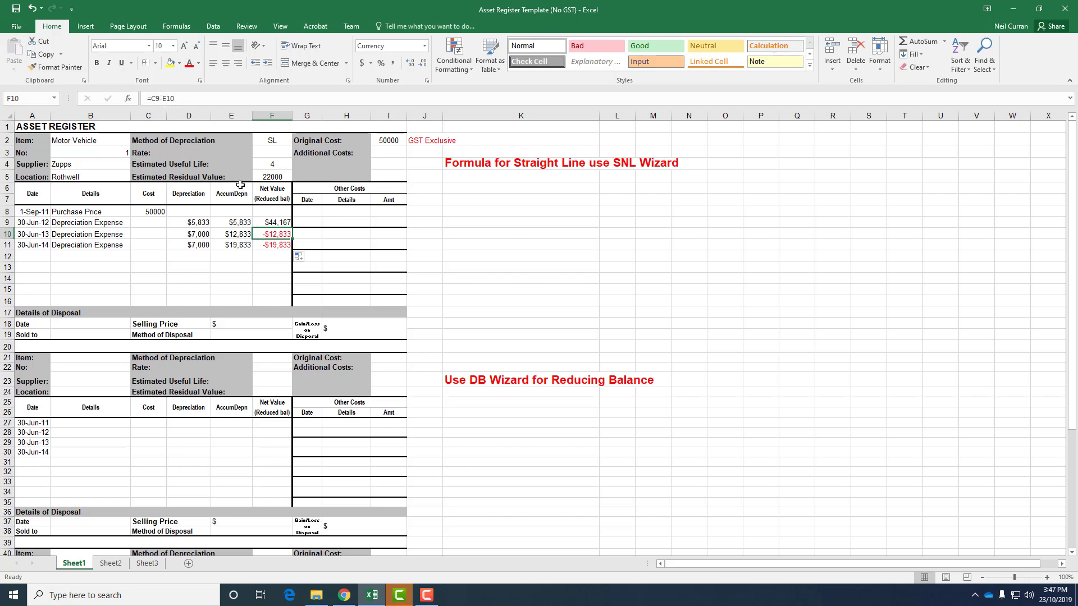
{"action": "left_click", "coordinate": [269, 223]}
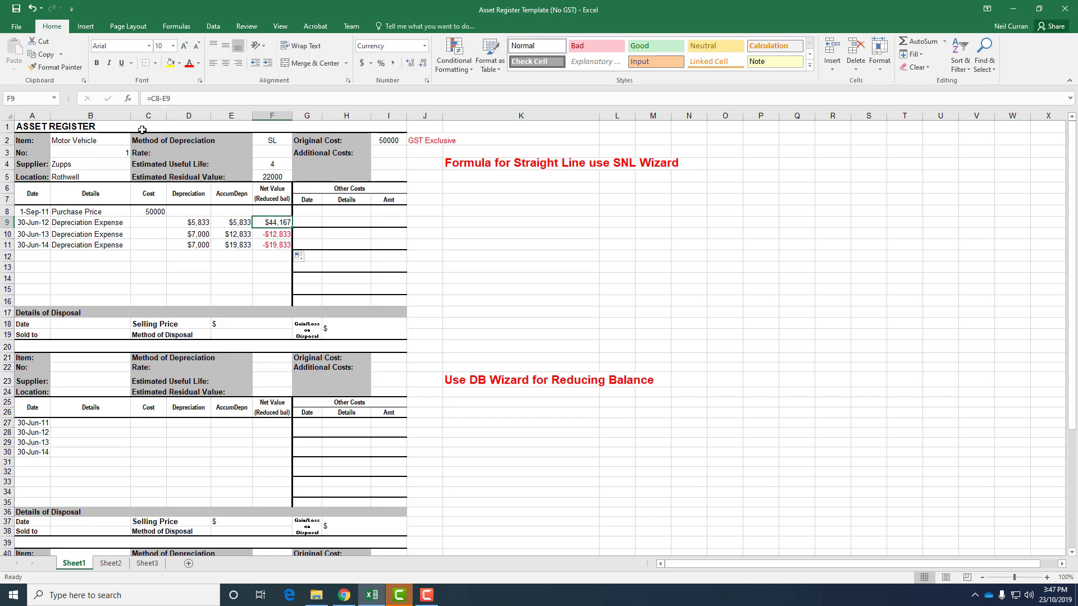
{"action": "left_click", "coordinate": [154, 99]}
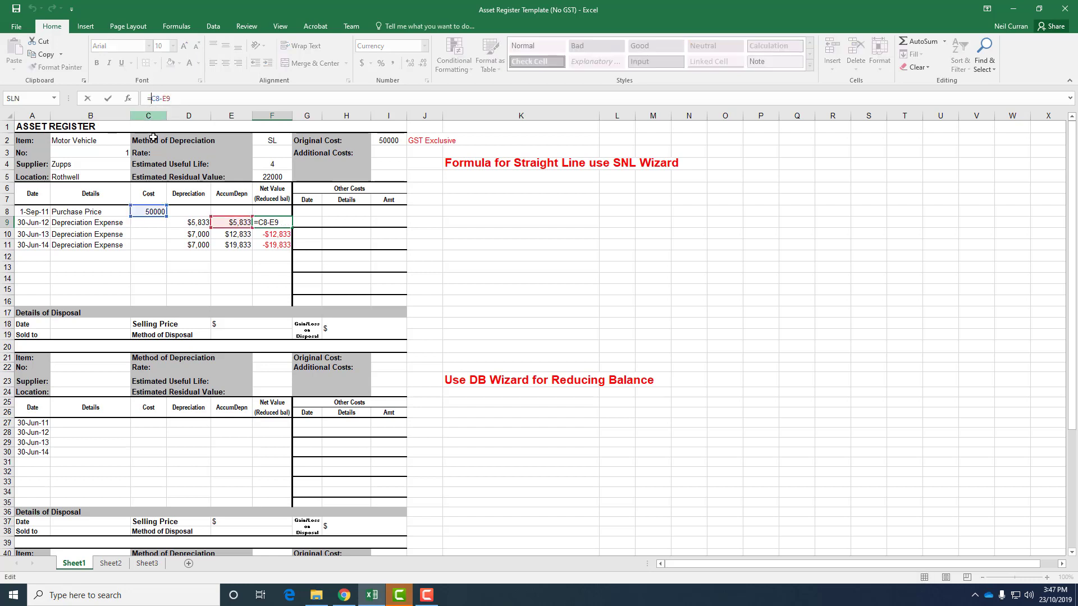
{"action": "type", "text": "$C$"}
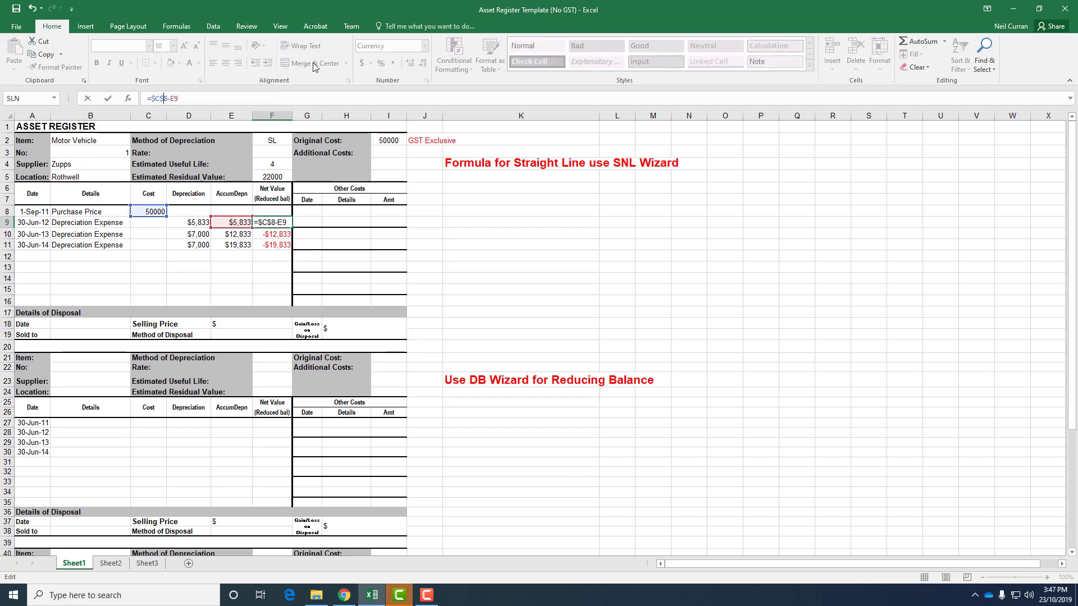
{"action": "key", "text": "Return"}
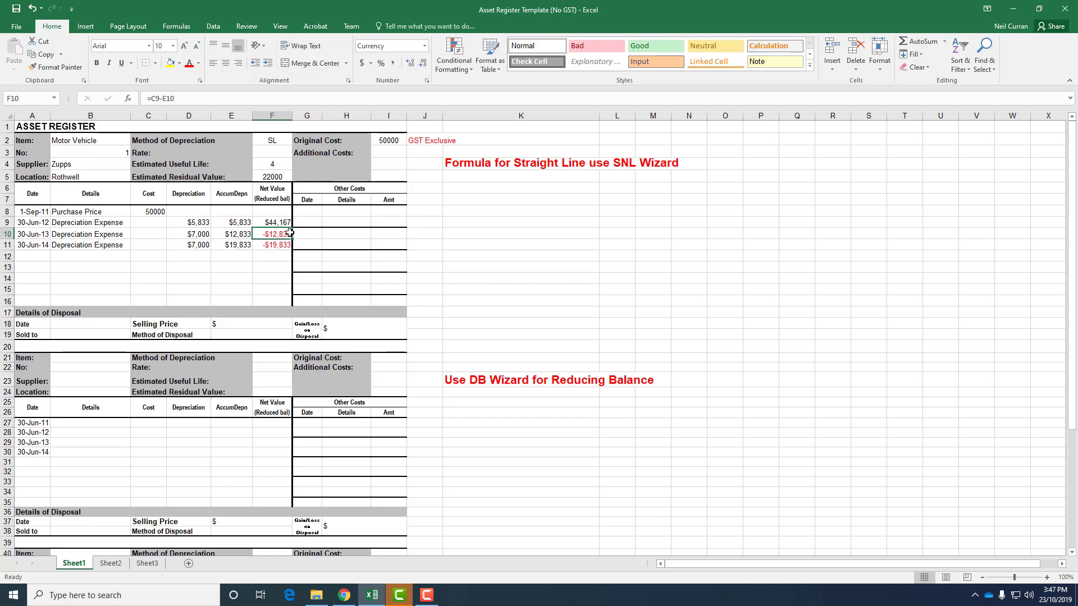
{"action": "left_click", "coordinate": [283, 223]}
{"action": "left_click_drag", "start_coordinate": [291, 228], "coordinate": [293, 250]}
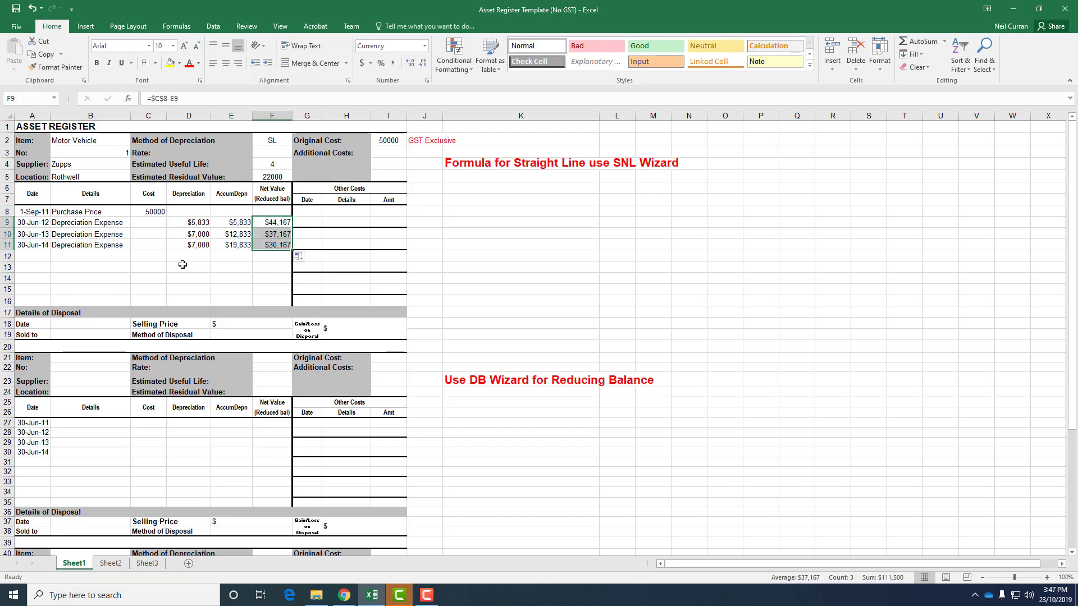
{"action": "left_click", "coordinate": [240, 256]}
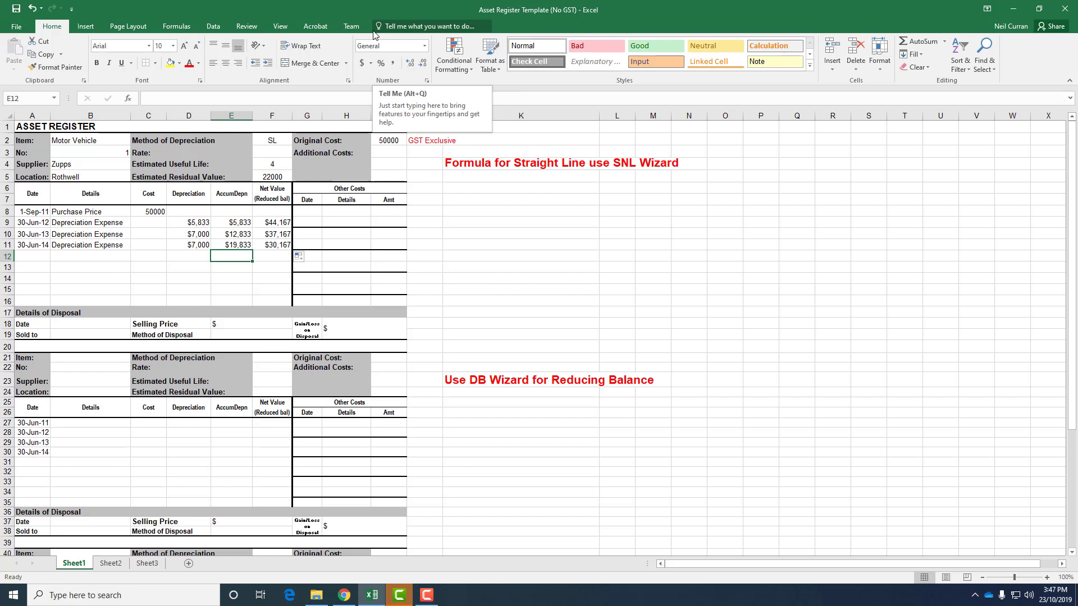
{"action": "left_click", "coordinate": [196, 236]}
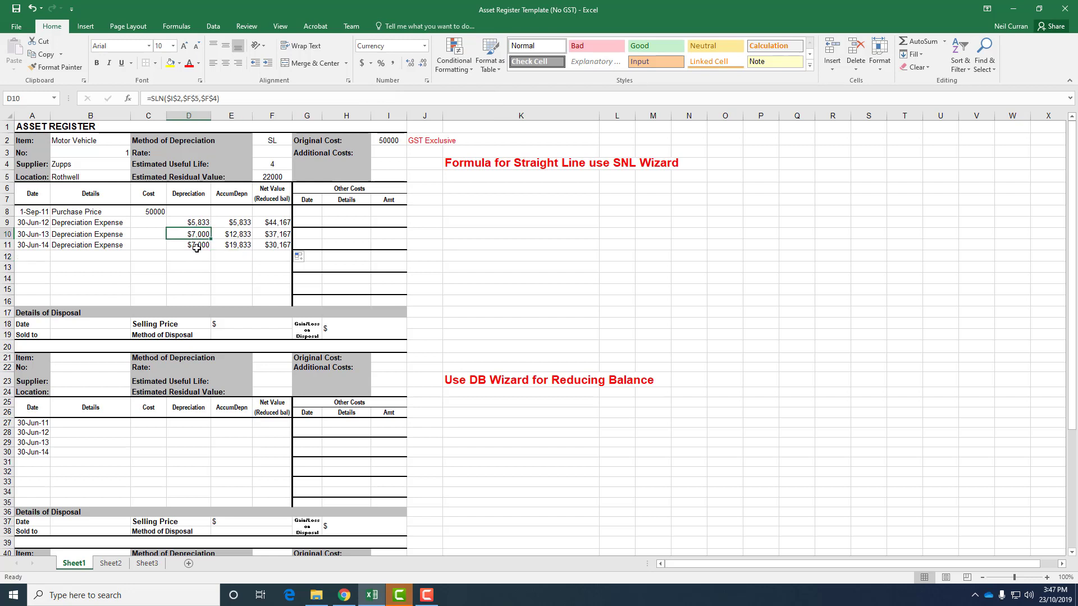
Step: Enter the second asset's item as Computer Network and its number as 1
{"action": "left_click", "coordinate": [196, 248]}
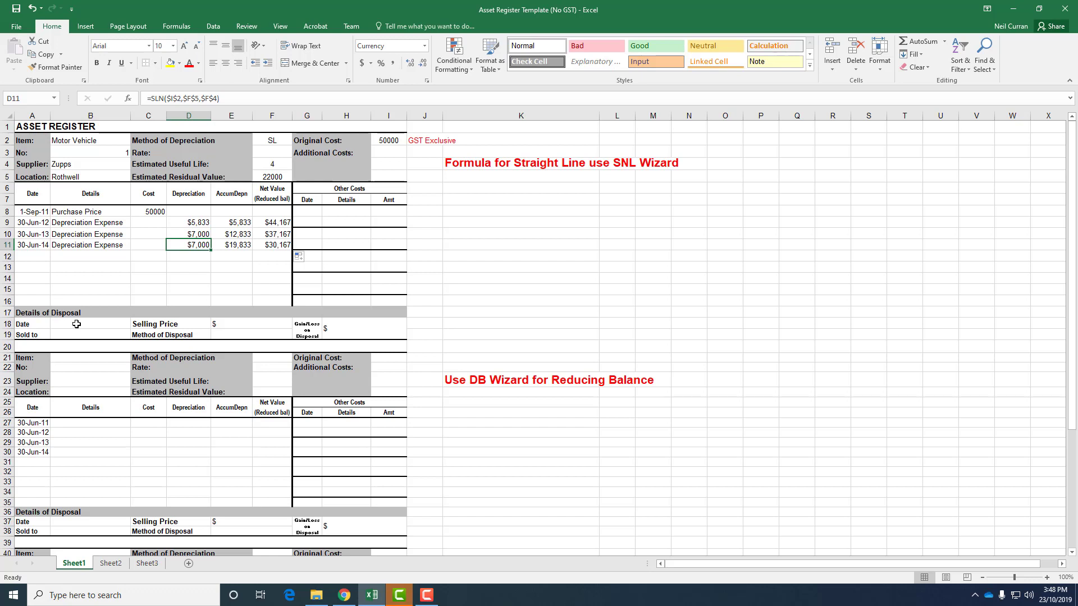
{"action": "left_click", "coordinate": [82, 362]}
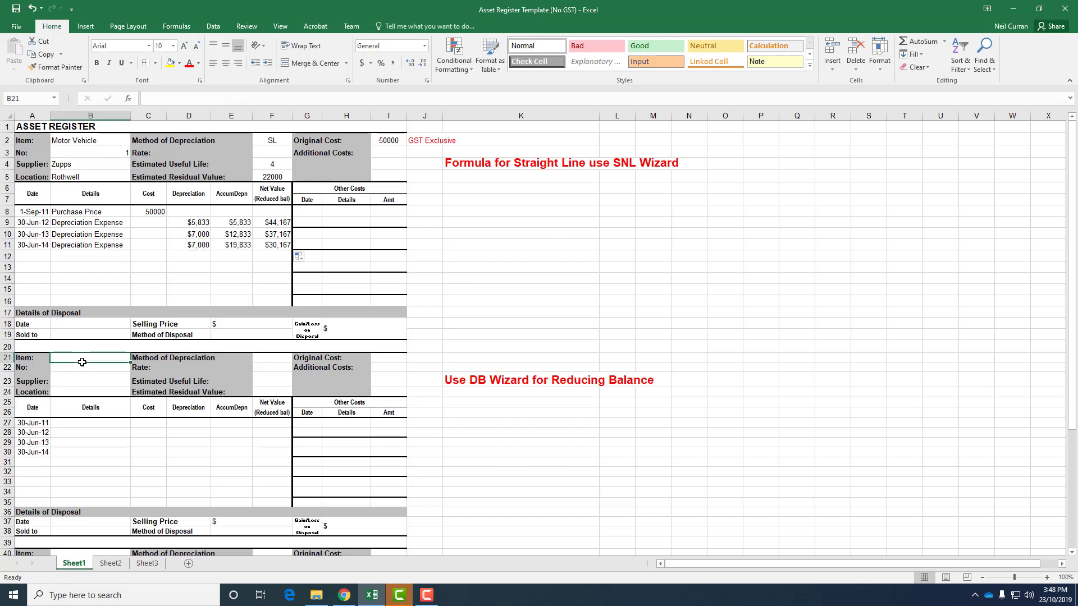
{"action": "type", "text": "Comput"}
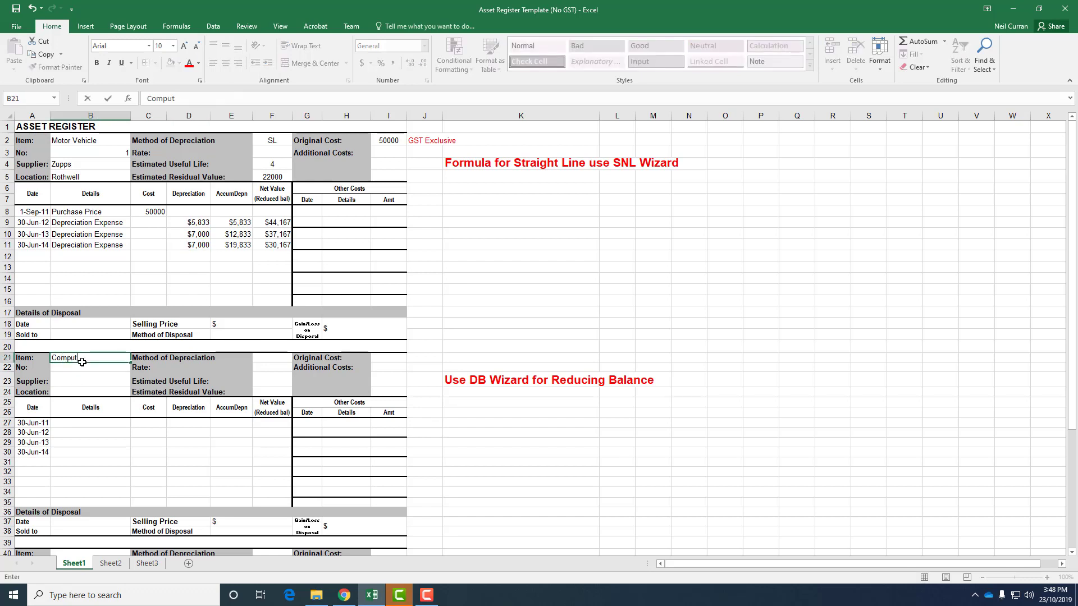
{"action": "type", "text": "er Network"}
{"action": "left_click", "coordinate": [78, 370]}
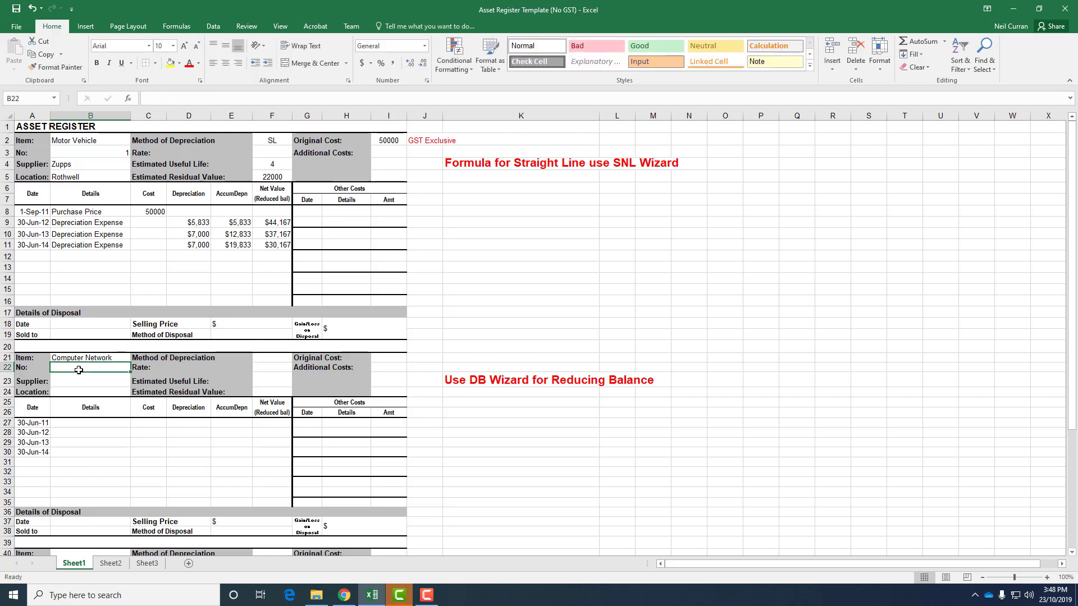
{"action": "type", "text": "1"}
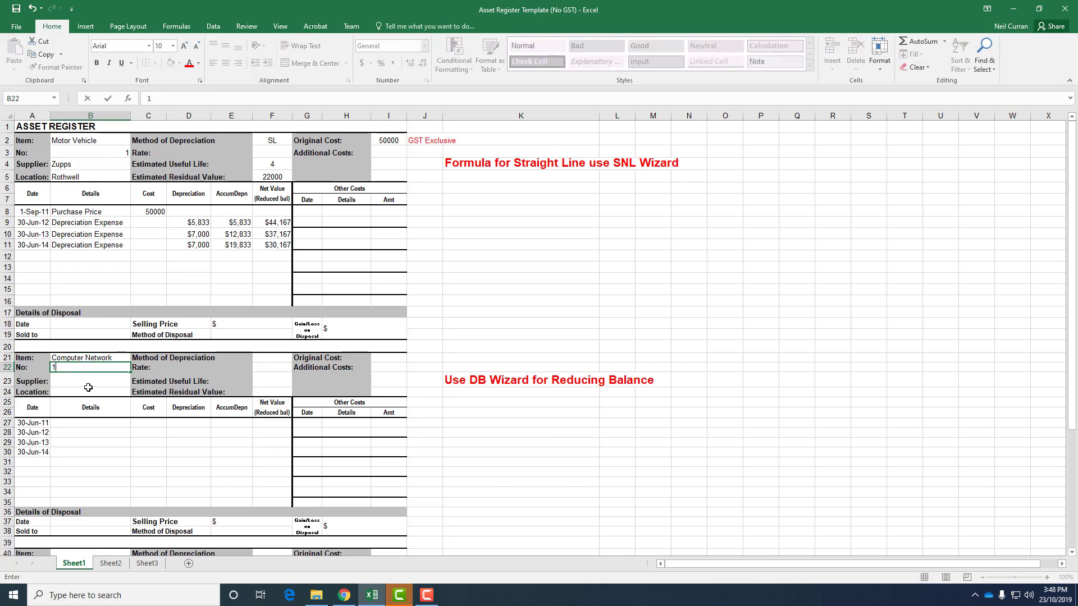
Step: Set the second asset's depreciation method to DB and its rate to 24%
{"action": "left_click", "coordinate": [283, 358]}
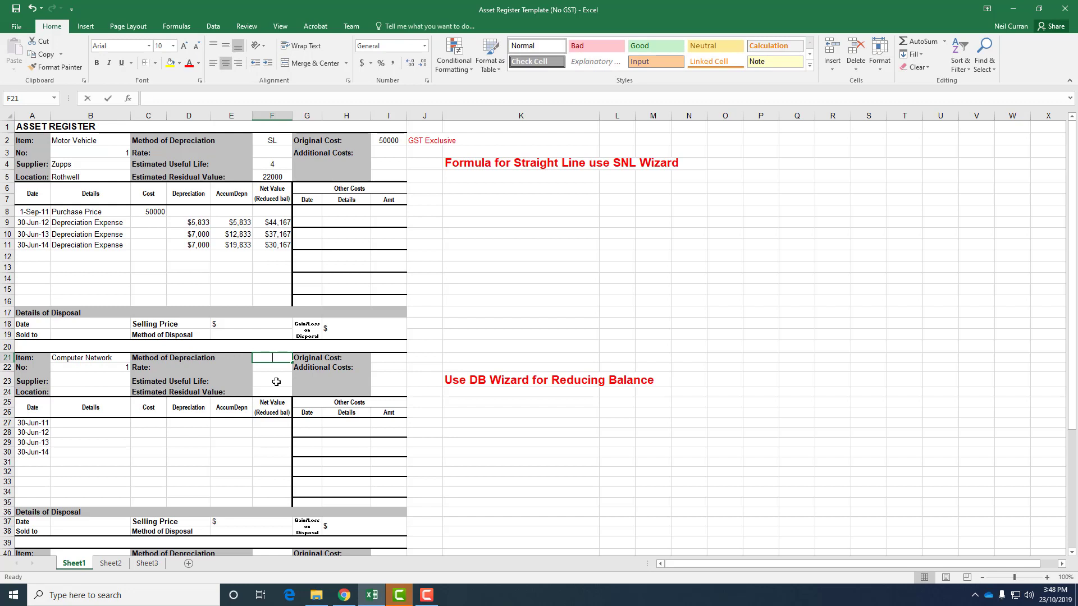
{"action": "type", "text": "DB"}
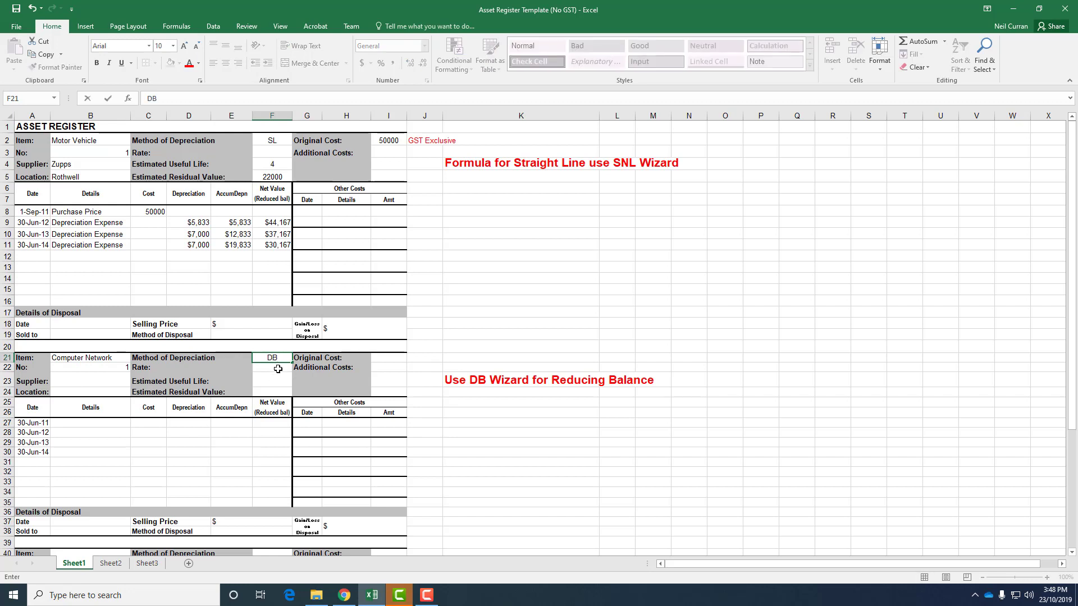
{"action": "left_click", "coordinate": [277, 369]}
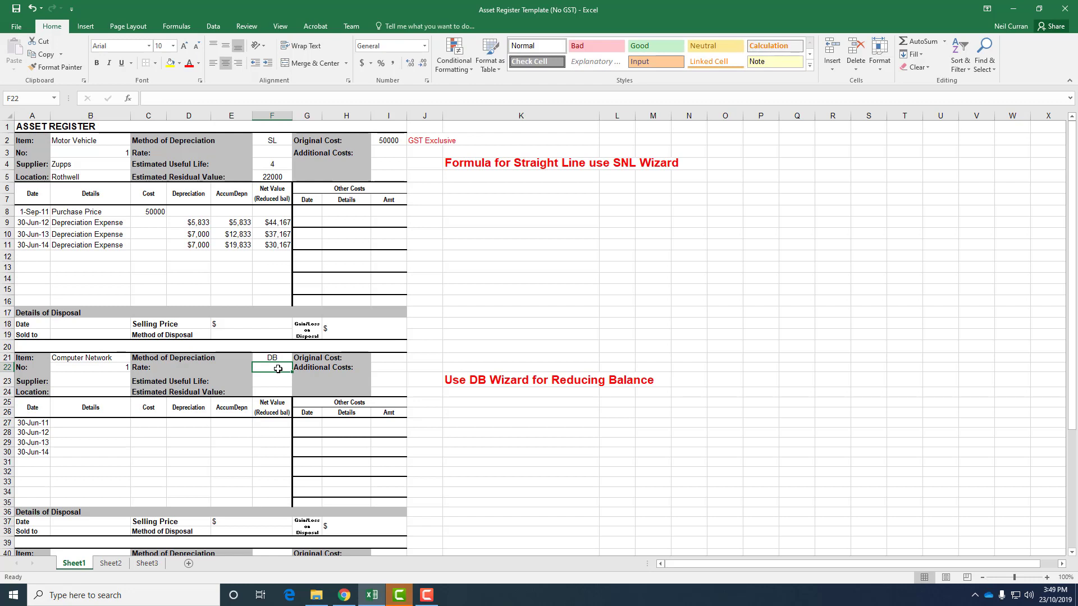
{"action": "type", "text": ".24"}
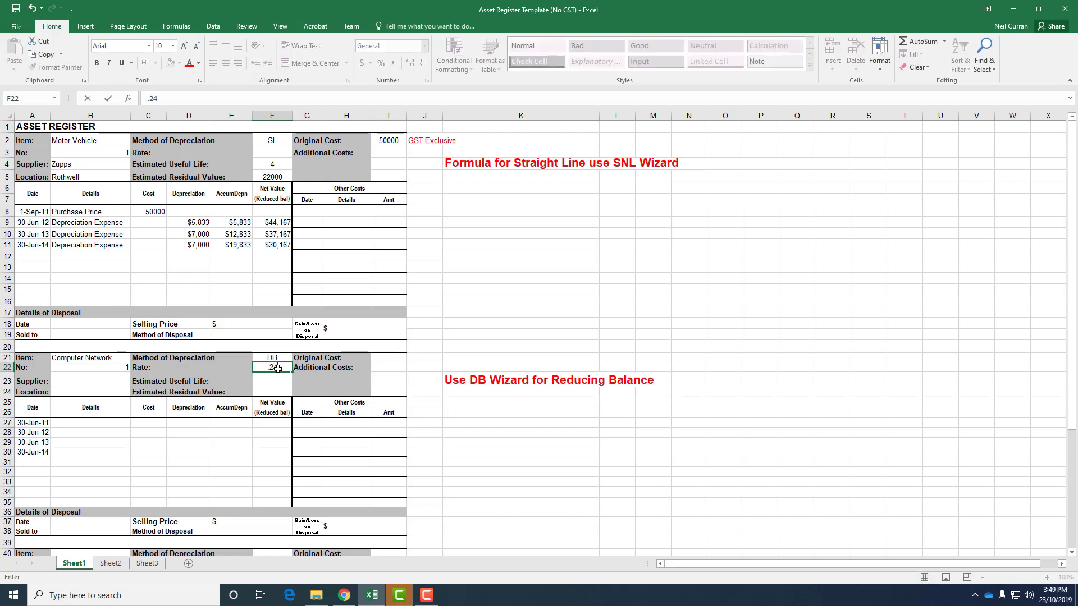
{"action": "key", "text": "BackSpace"}
{"action": "key", "text": "BackSpace"}
{"action": "key", "text": "BackSpace"}
{"action": "type", "text": "24%"}
{"action": "key", "text": "Return"}
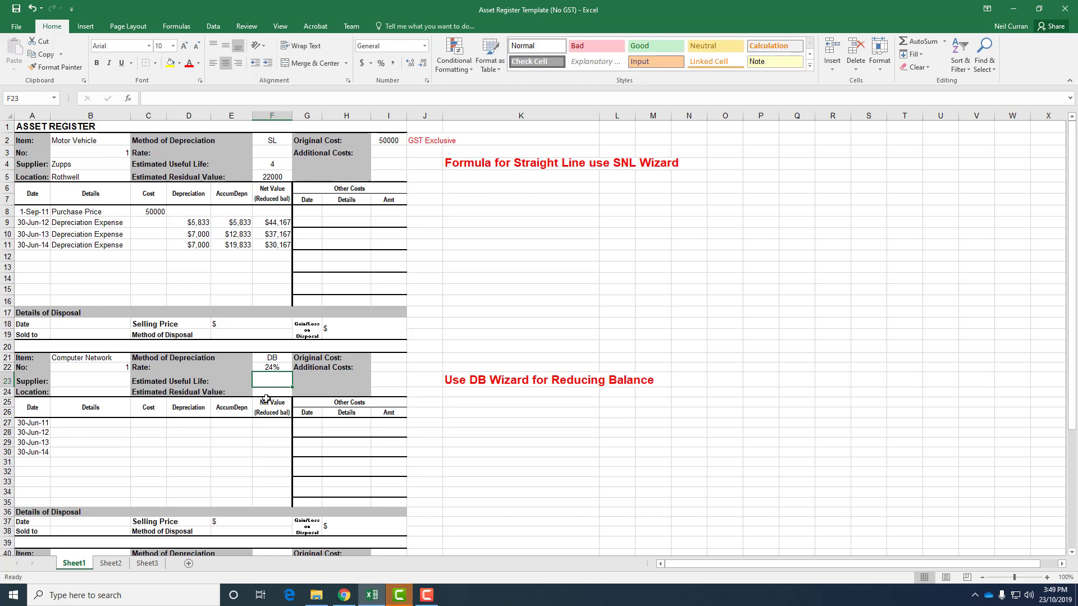
Step: Enter an estimated useful life of 5, a residual value of 50000 and an original cost of 200000
{"action": "type", "text": "5"}
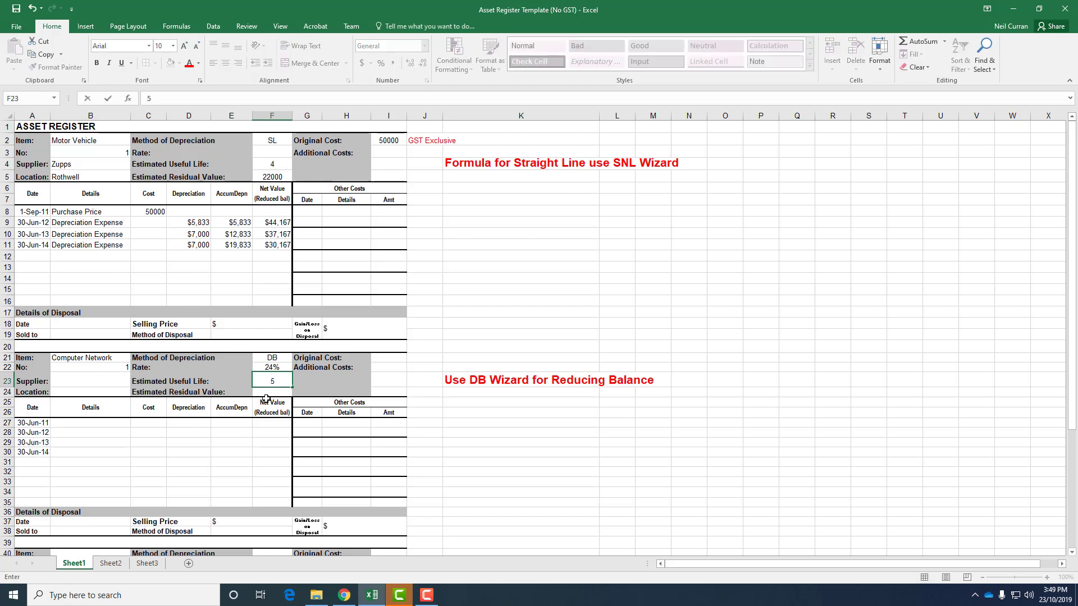
{"action": "key", "text": "Return"}
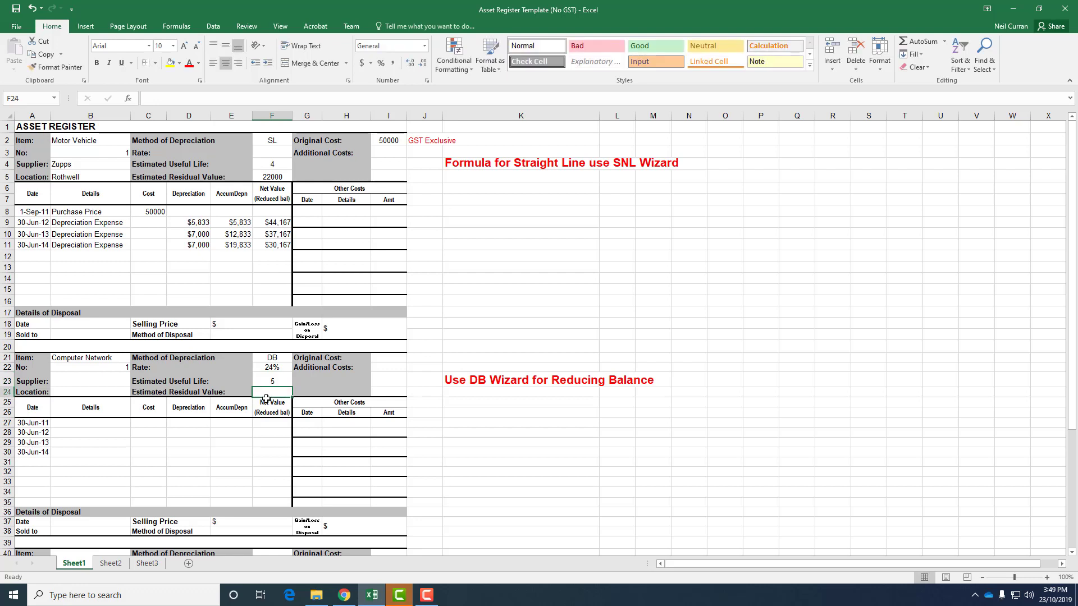
{"action": "type", "text": "50000"}
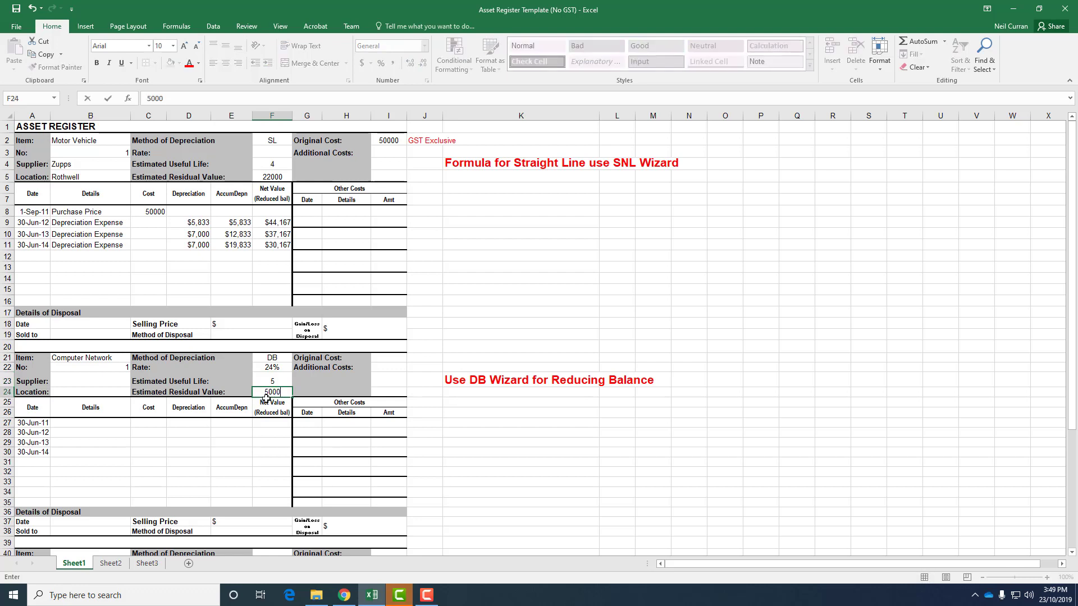
{"action": "left_click", "coordinate": [399, 357]}
{"action": "type", "text": "200"}
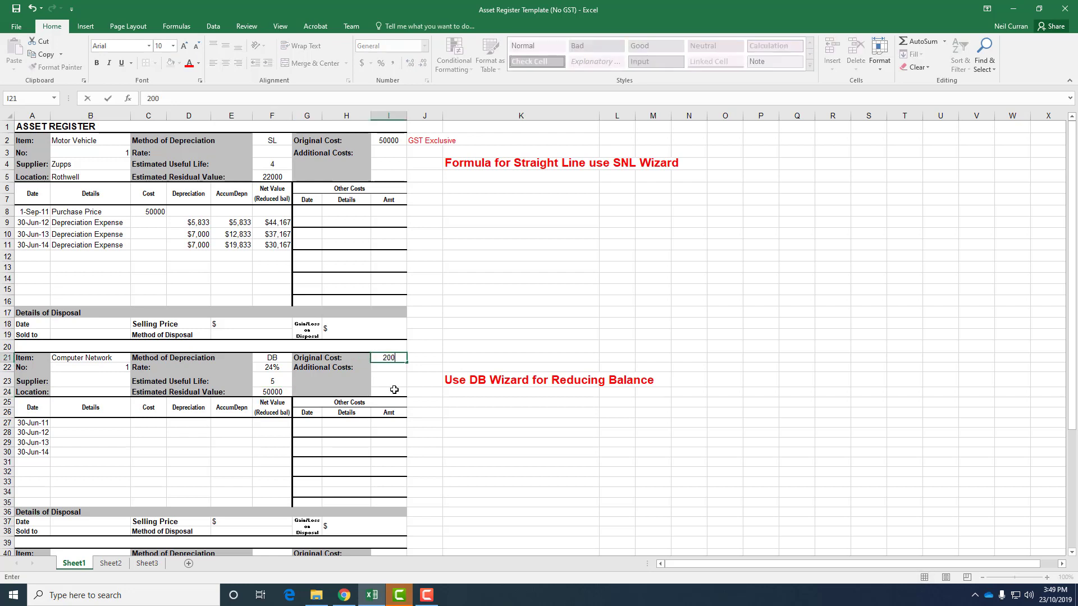
{"action": "type", "text": "000"}
{"action": "key", "text": "Return"}
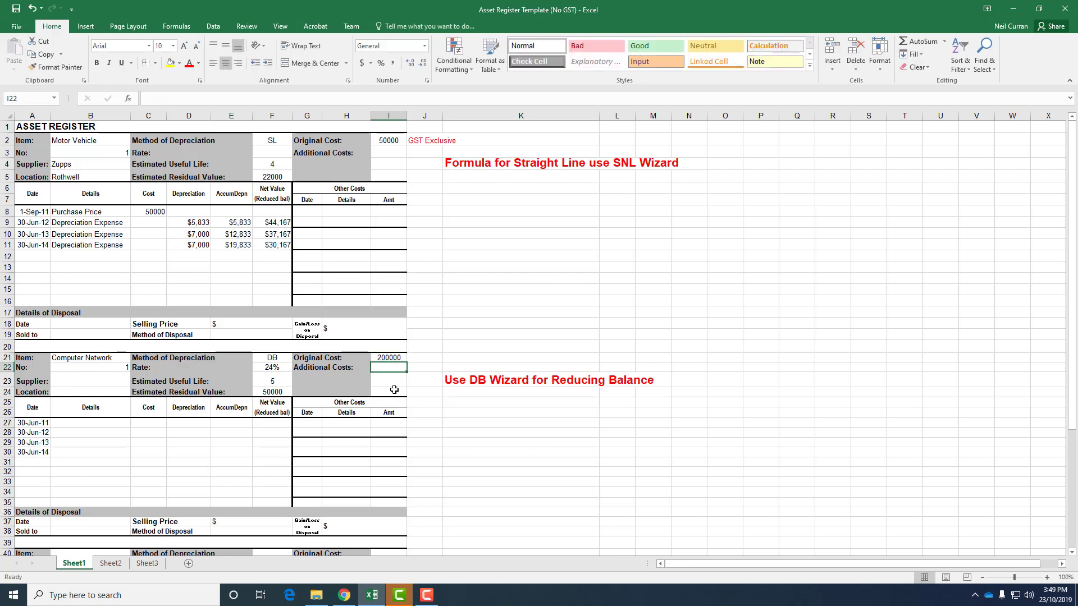
Step: Label row 27 as Purchase Price and link its cost to the original cost cell I21
{"action": "left_click", "coordinate": [87, 425]}
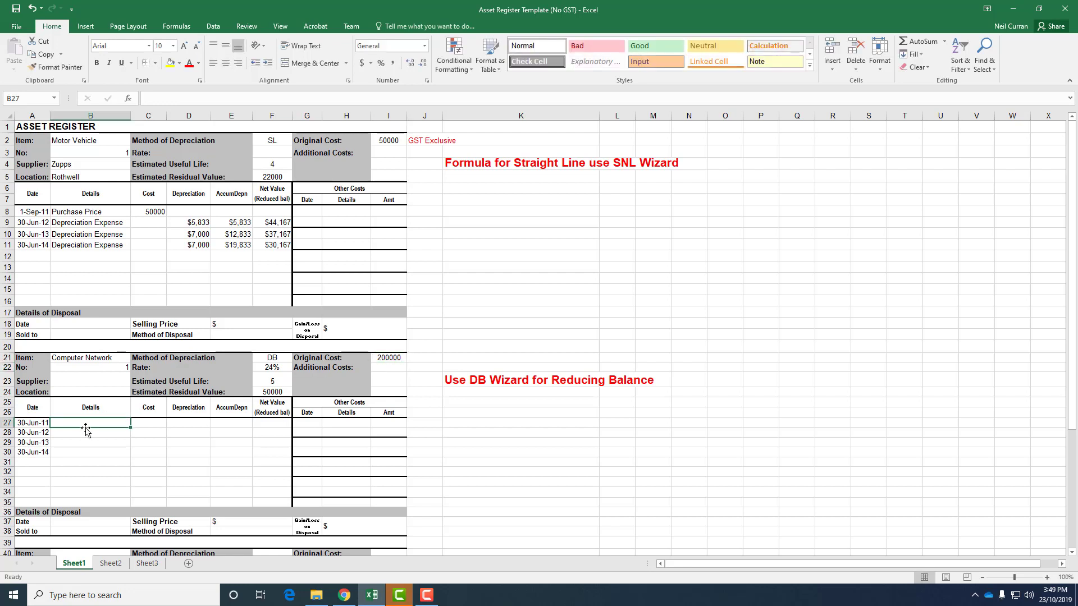
{"action": "type", "text": "Pur"}
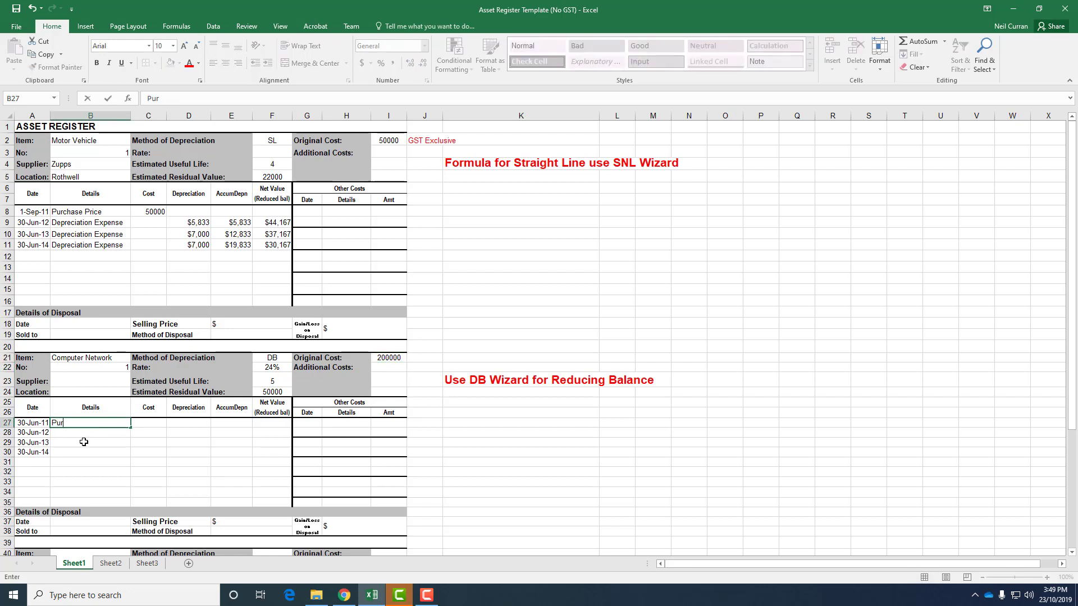
{"action": "type", "text": "chase Price"}
{"action": "key", "text": "Tab"}
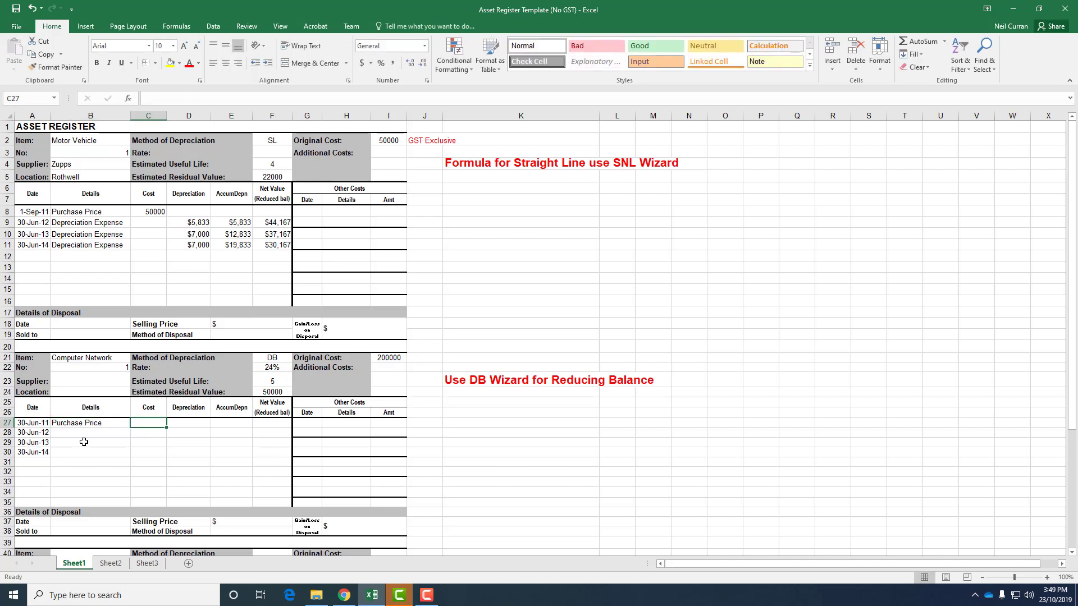
{"action": "type", "text": "2"}
{"action": "key", "text": "BackSpace"}
{"action": "type", "text": "="}
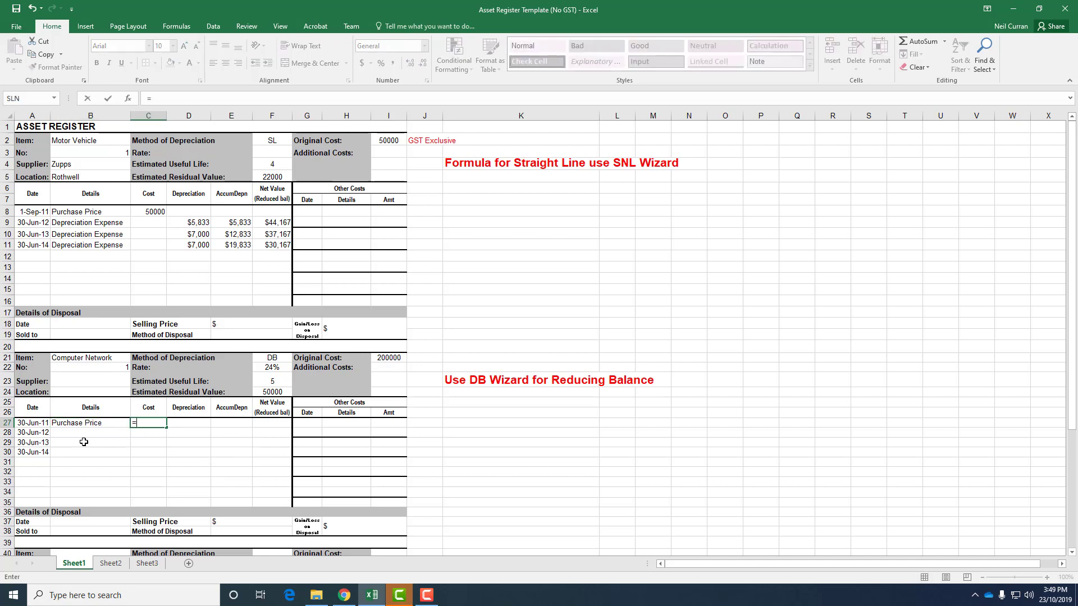
{"action": "left_click", "coordinate": [394, 357]}
{"action": "key", "text": "ctrl+Return"}
Step: Change the purchase date in A27 to 01/07/11
{"action": "key", "text": "Right"}
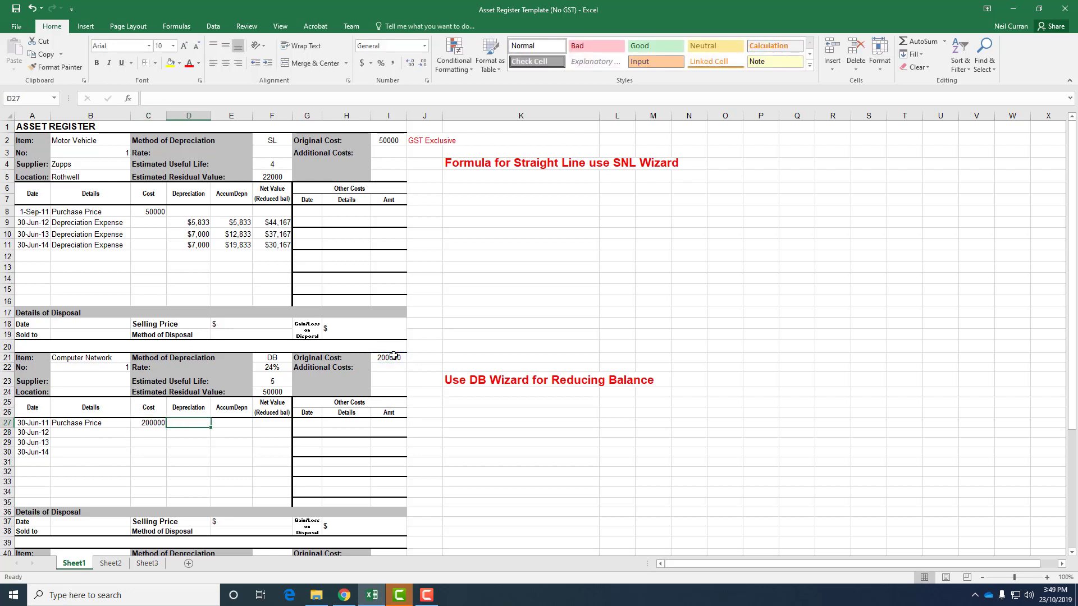
{"action": "key", "text": "Down"}
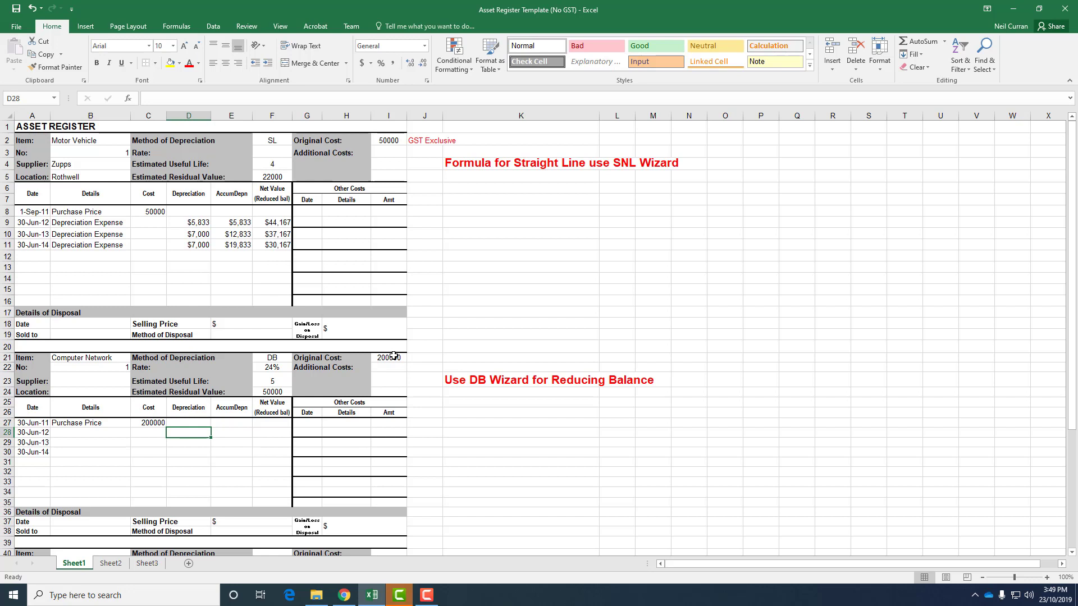
{"action": "key", "text": "Left"}
{"action": "key", "text": "Left"}
{"action": "key", "text": "Left"}
{"action": "key", "text": "Up"}
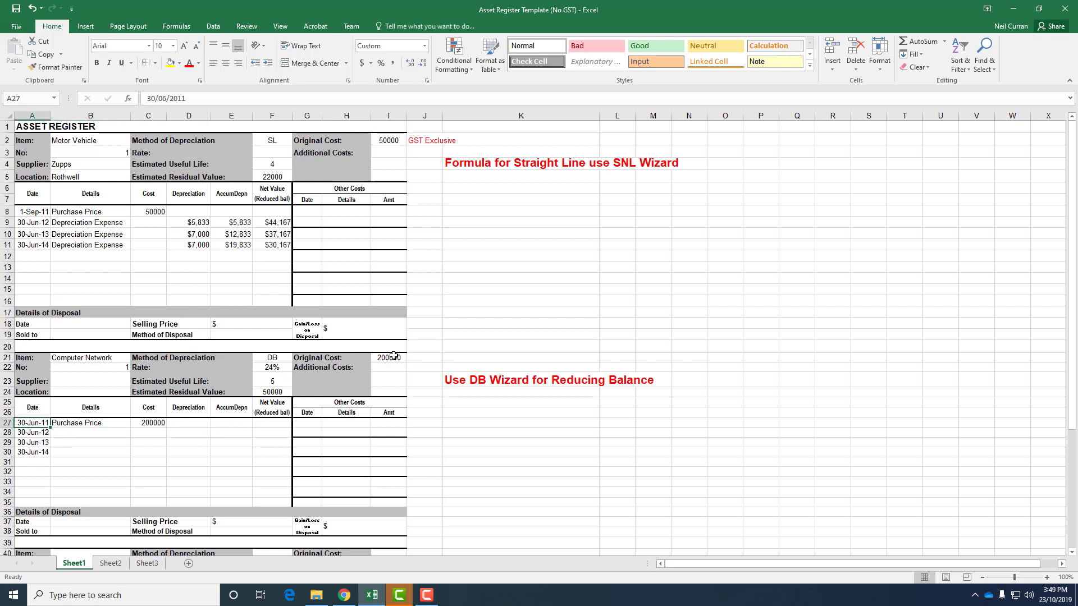
{"action": "type", "text": "01/07/11"}
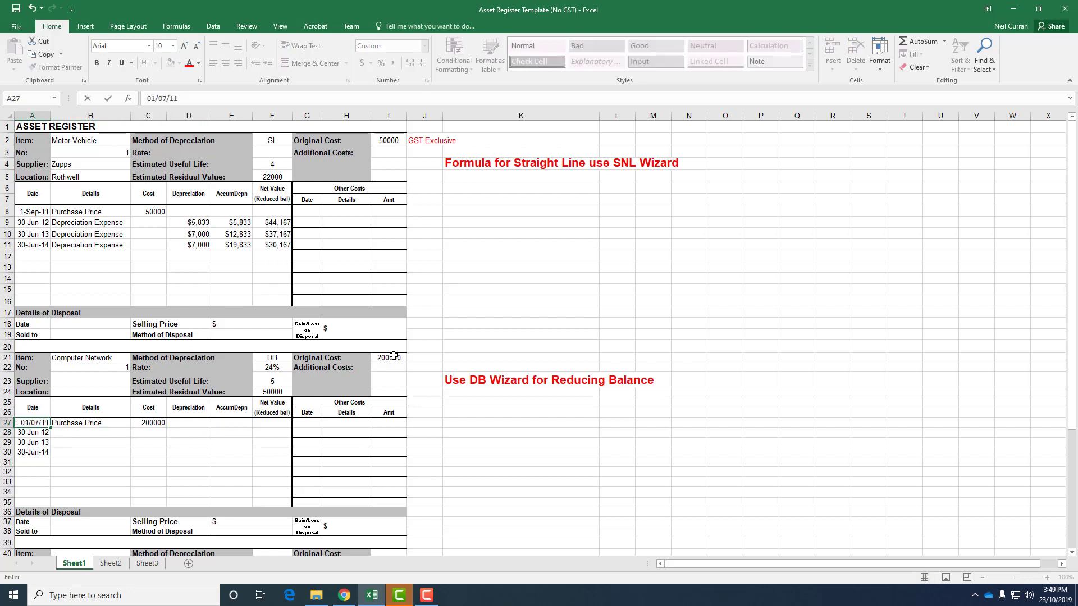
{"action": "key", "text": "Return"}
Step: Enter Depreciation Expense as the details for rows 28 to 30
{"action": "key", "text": "Right"}
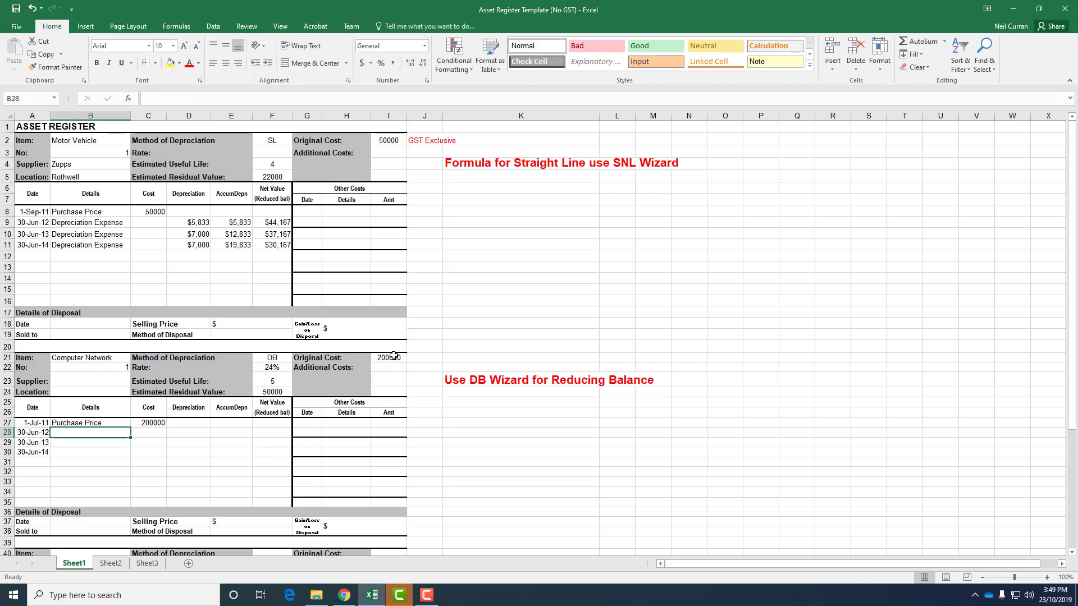
{"action": "type", "text": "Depreciation E"}
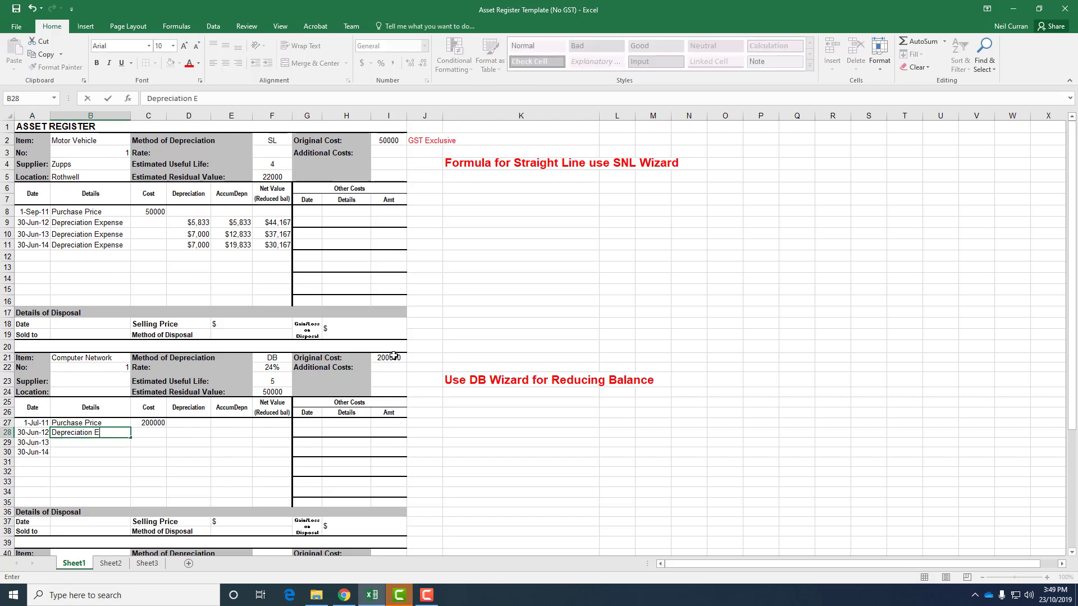
{"action": "type", "text": "xpense"}
{"action": "key", "text": "Return"}
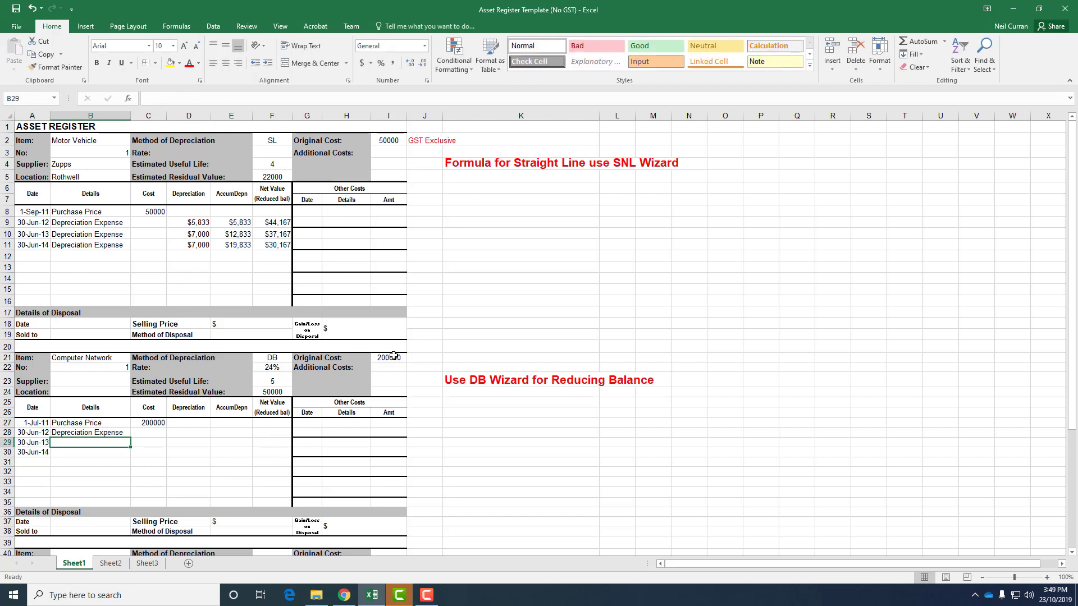
{"action": "type", "text": "Depreciation Expense"}
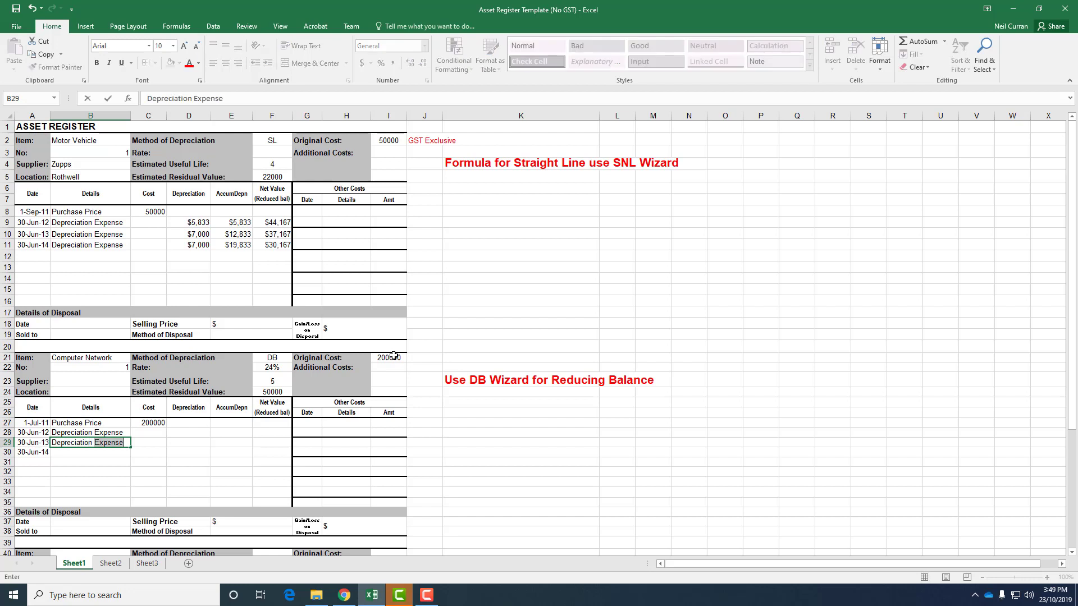
{"action": "key", "text": "Return"}
{"action": "type", "text": "Dep"}
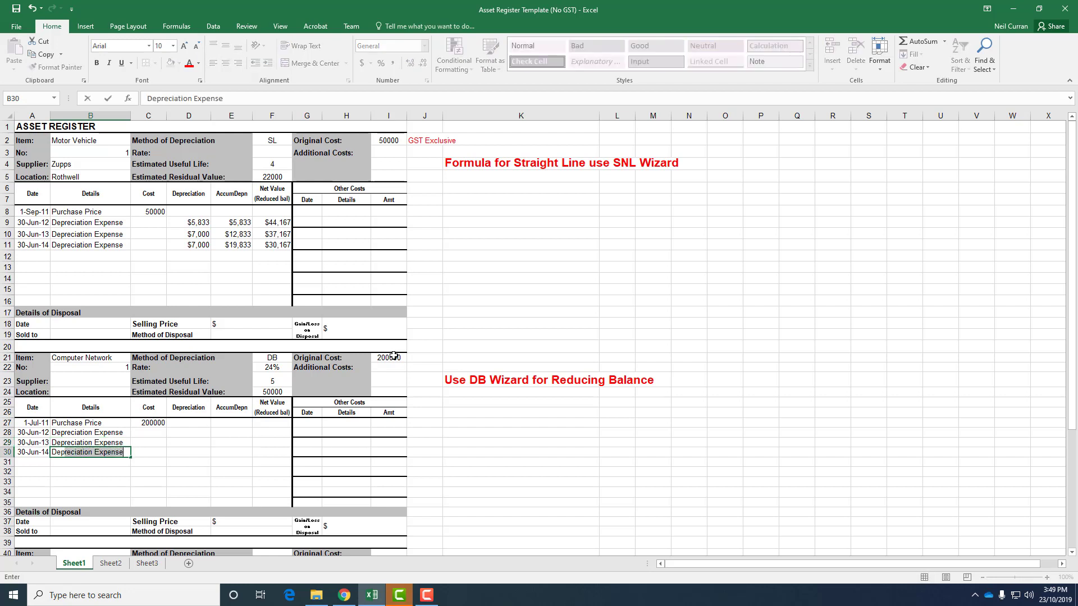
{"action": "type", "text": "re"}
{"action": "key", "text": "Return"}
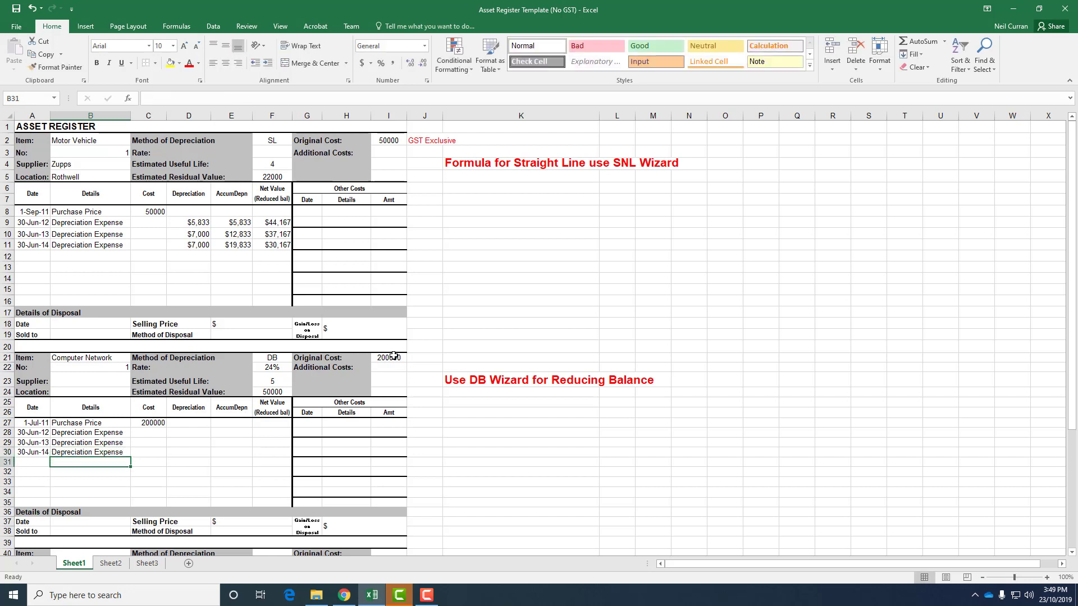
Step: Start a formula in D28 and search the Insert Function dialog for the DB function
{"action": "key", "text": "Up"}
{"action": "key", "text": "Up"}
{"action": "key", "text": "Up"}
{"action": "key", "text": "Right"}
{"action": "key", "text": "Right"}
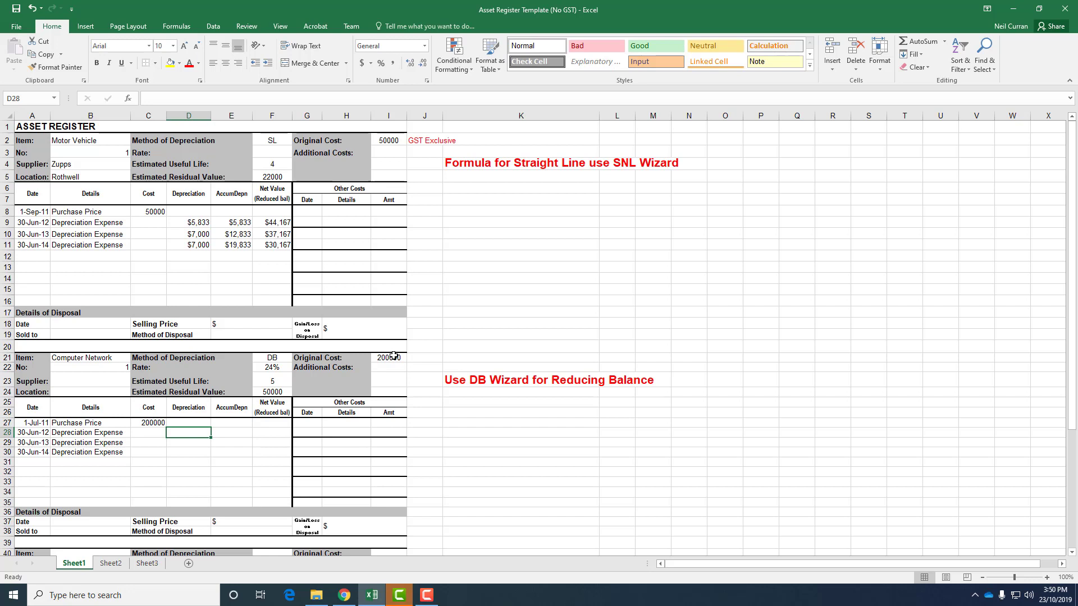
{"action": "type", "text": "="}
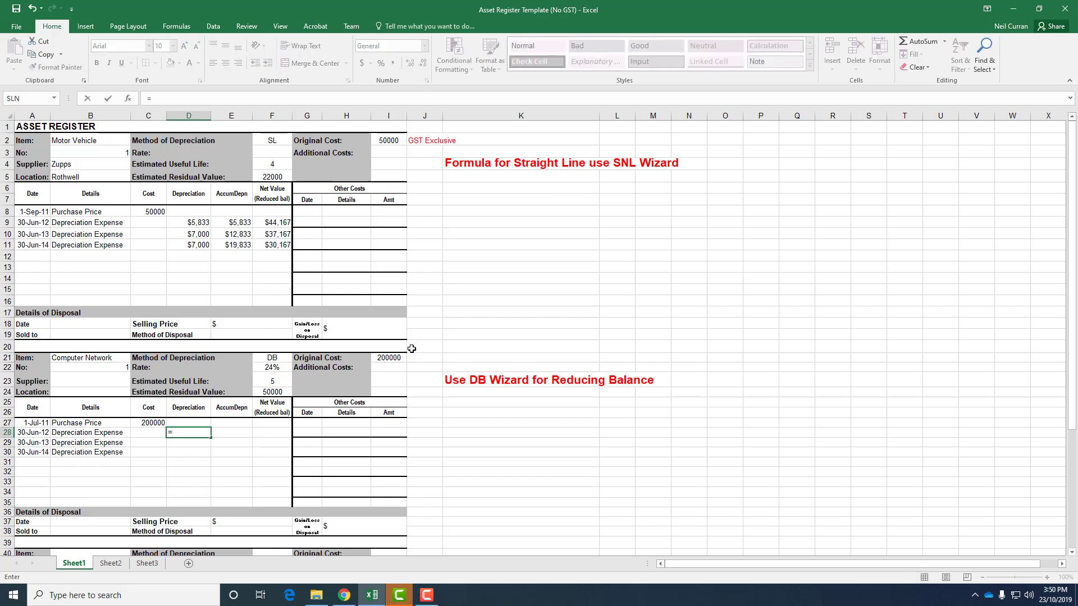
{"action": "left_click", "coordinate": [54, 98]}
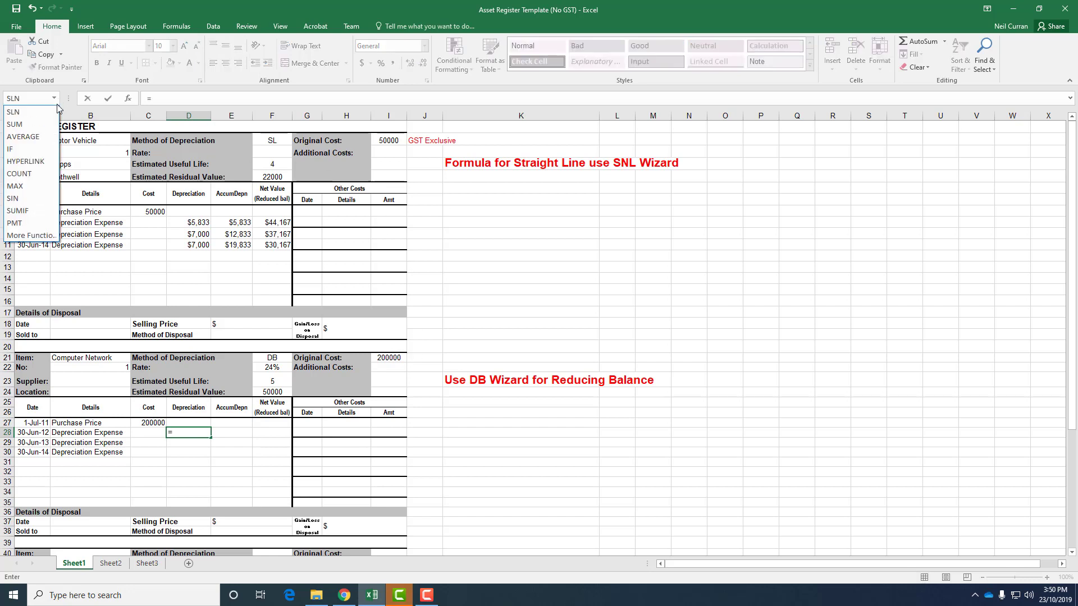
{"action": "left_click", "coordinate": [31, 236]}
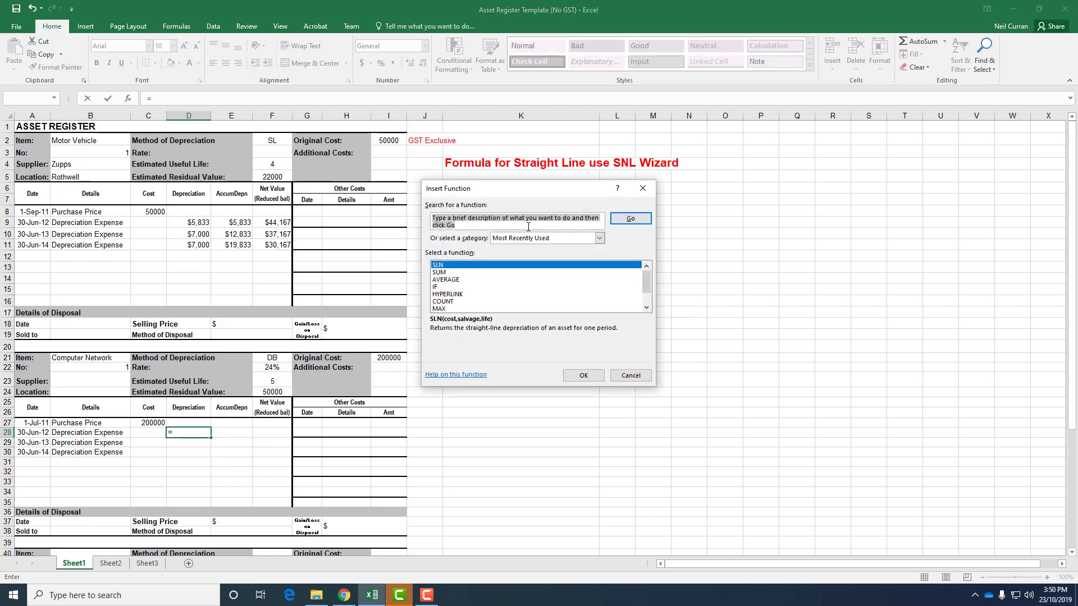
{"action": "type", "text": "DB"}
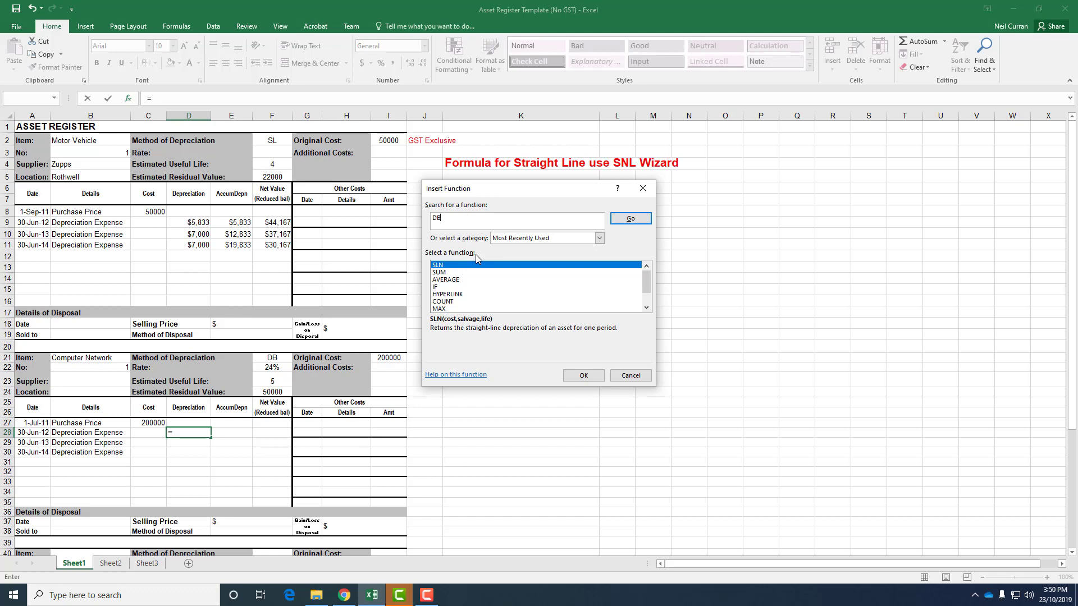
{"action": "key", "text": "Return"}
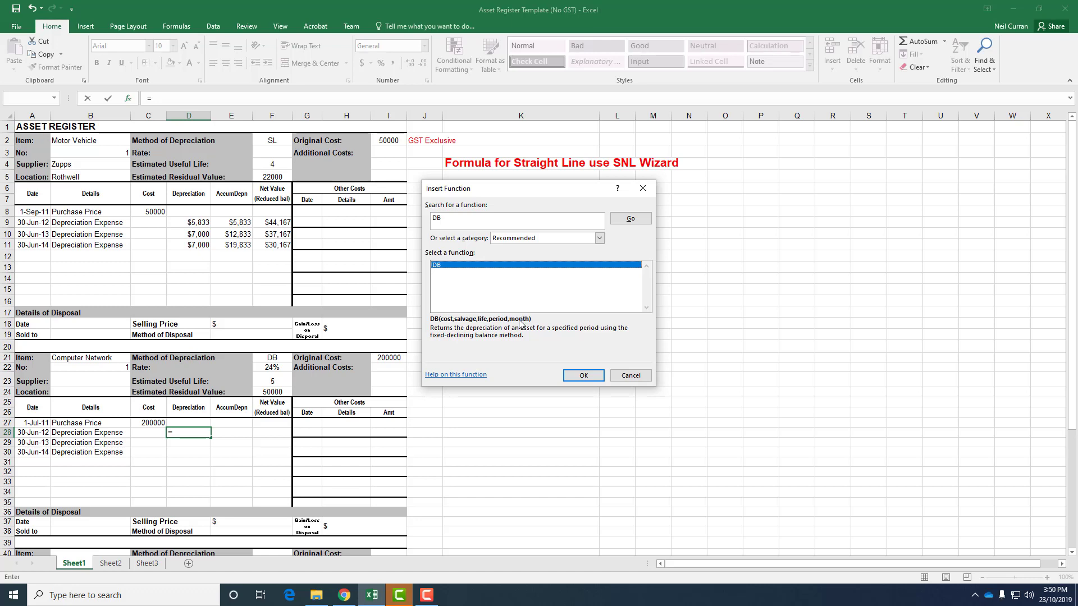
Step: Build the DB formula in D28 with cost I21, salvage F24, life F23, period 1 and month 12
{"action": "left_click", "coordinate": [575, 375]}
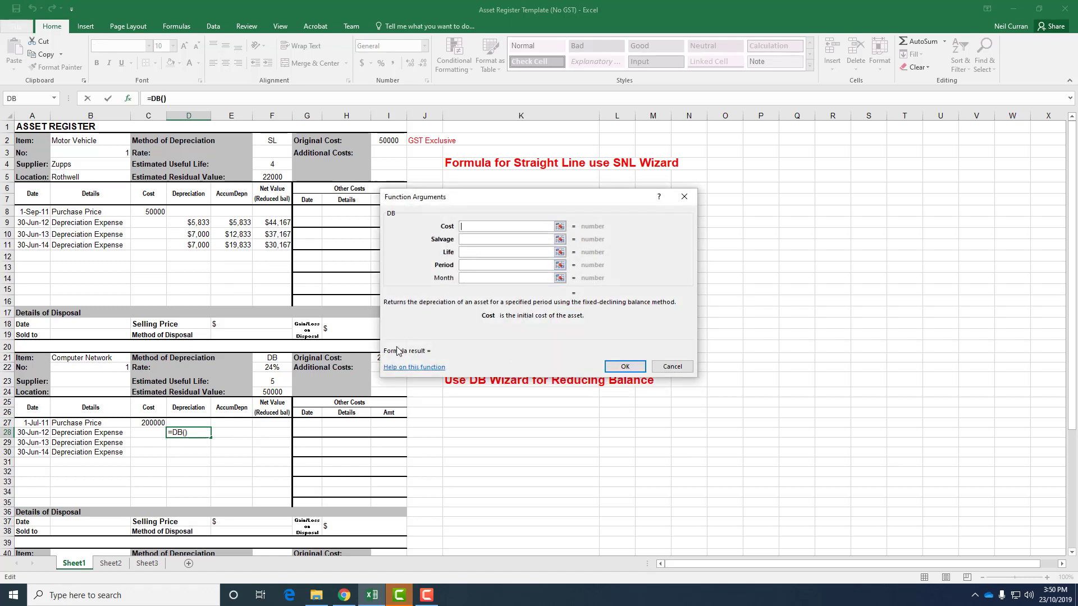
{"action": "left_click_drag", "start_coordinate": [488, 204], "coordinate": [556, 209]}
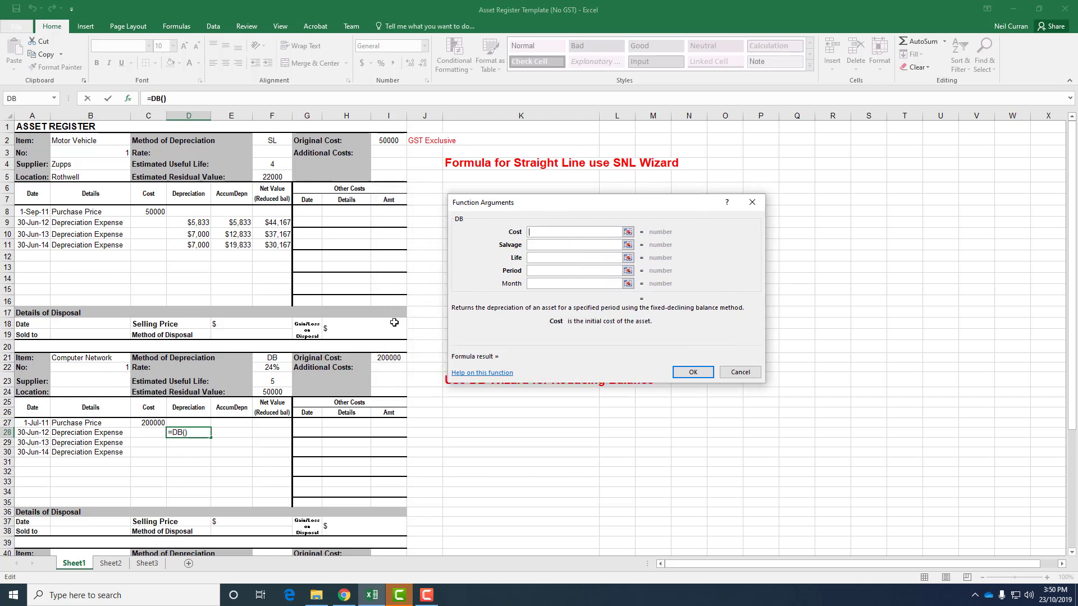
{"action": "left_click", "coordinate": [391, 358]}
{"action": "left_click", "coordinate": [551, 243]}
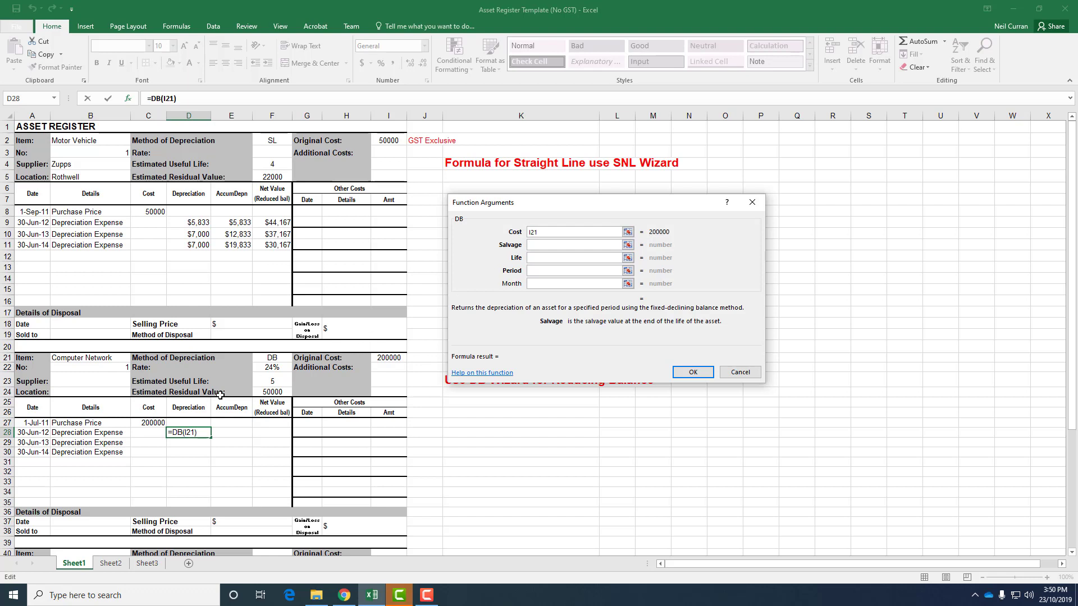
{"action": "left_click", "coordinate": [269, 393]}
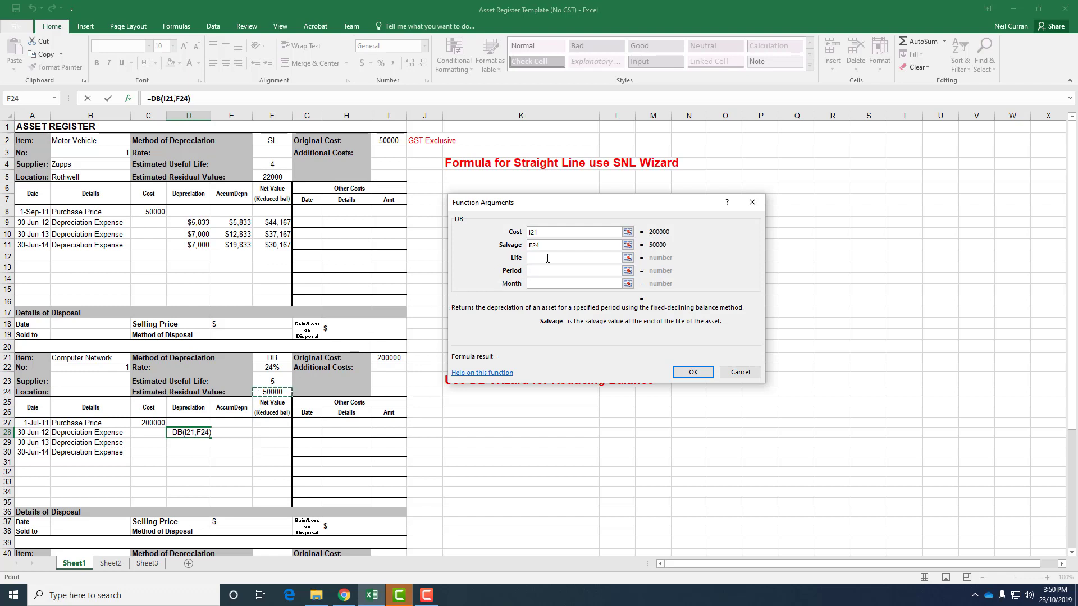
{"action": "left_click", "coordinate": [548, 257]}
{"action": "left_click", "coordinate": [272, 381]}
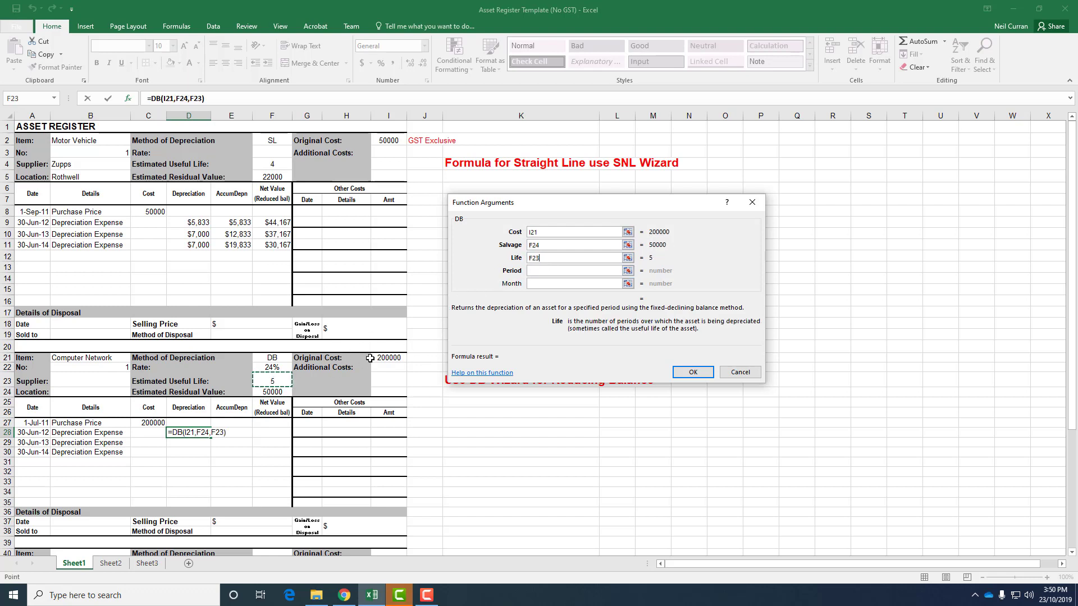
{"action": "left_click", "coordinate": [535, 272]}
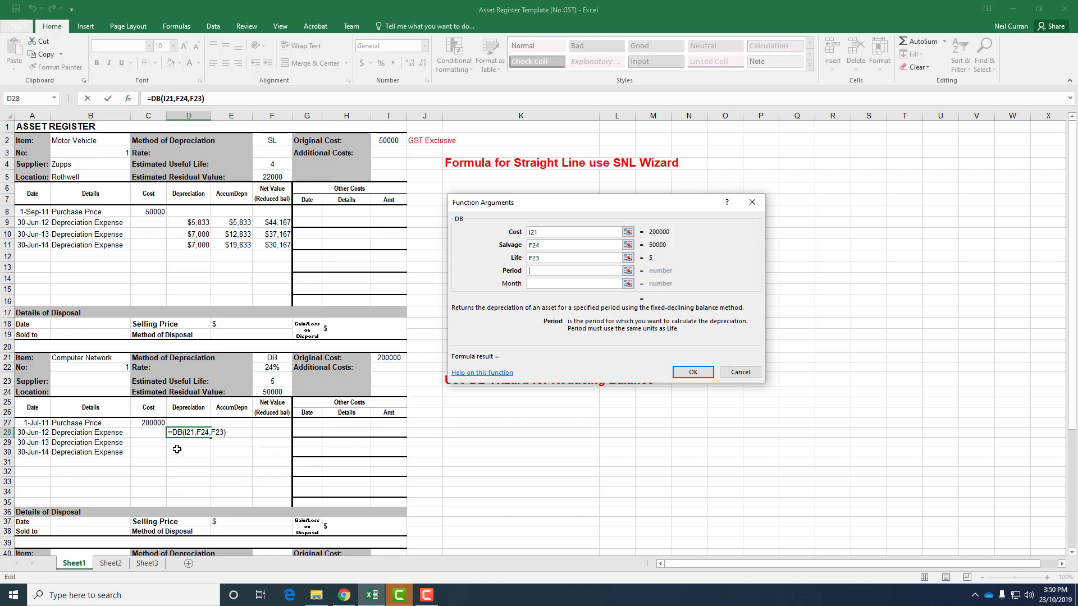
{"action": "type", "text": "1"}
{"action": "left_click", "coordinate": [547, 286]}
{"action": "type", "text": "12"}
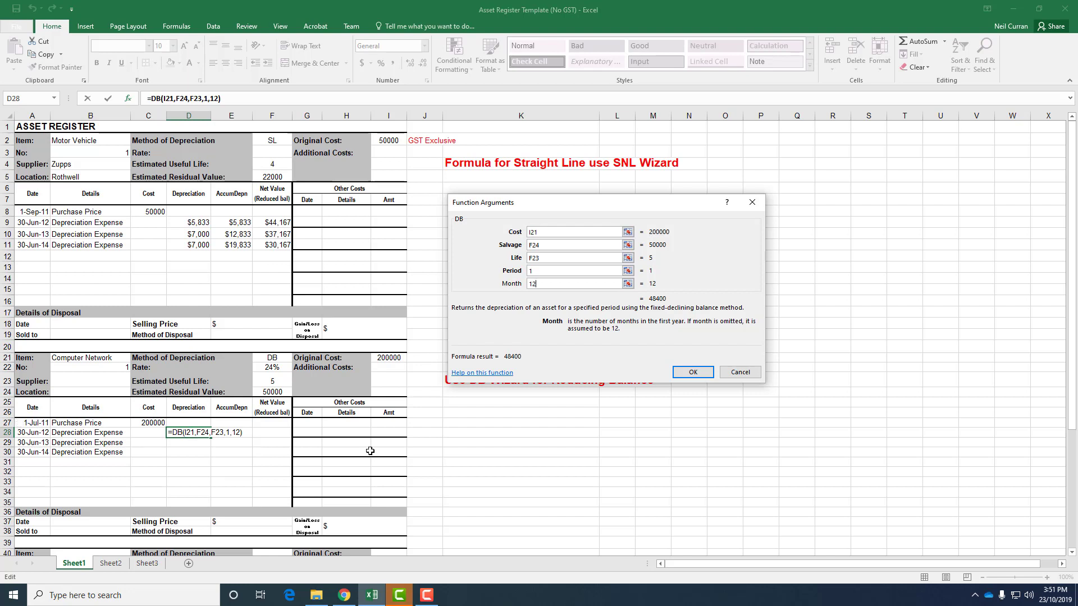
{"action": "left_click", "coordinate": [703, 373]}
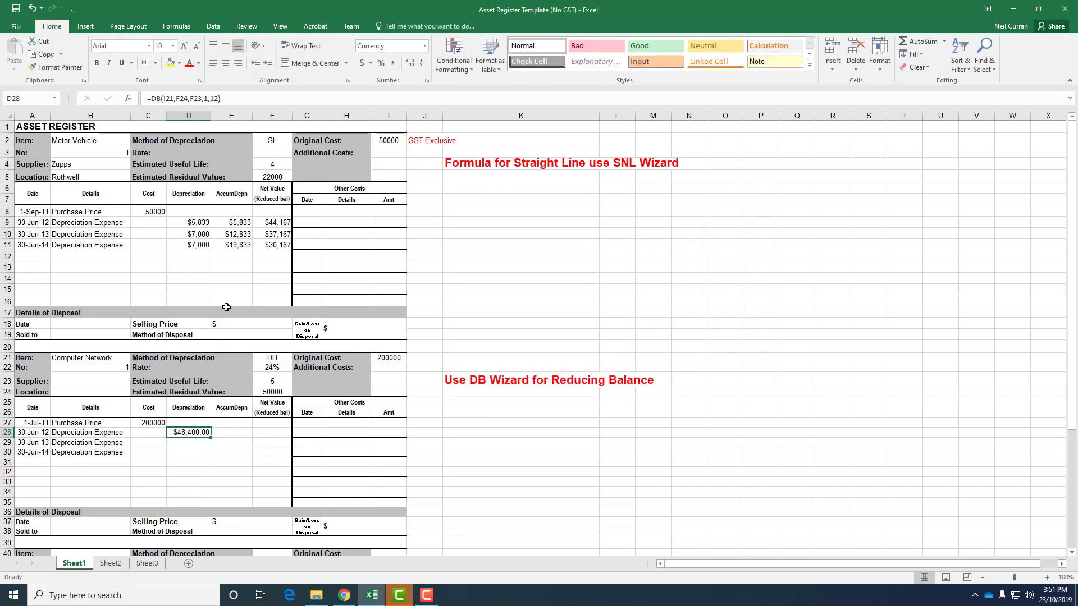
Step: Make the cost, salvage and life references in D28's formula absolute: $I$21, $F$24 and $F$23
{"action": "left_click", "coordinate": [161, 98]}
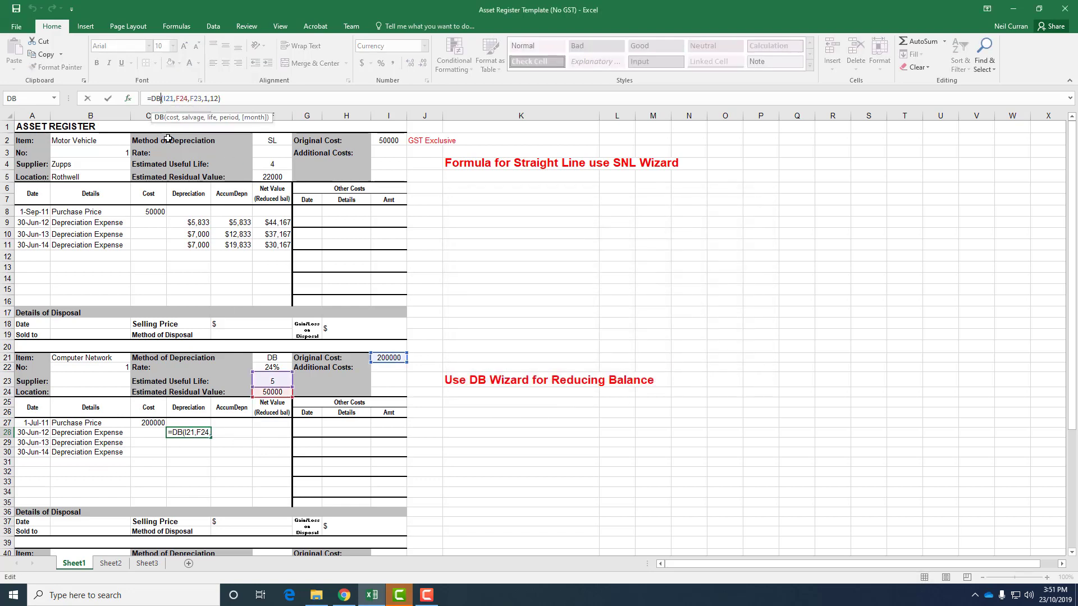
{"action": "key", "text": "Right"}
{"action": "type", "text": "$"}
{"action": "key", "text": "Right"}
{"action": "type", "text": "$"}
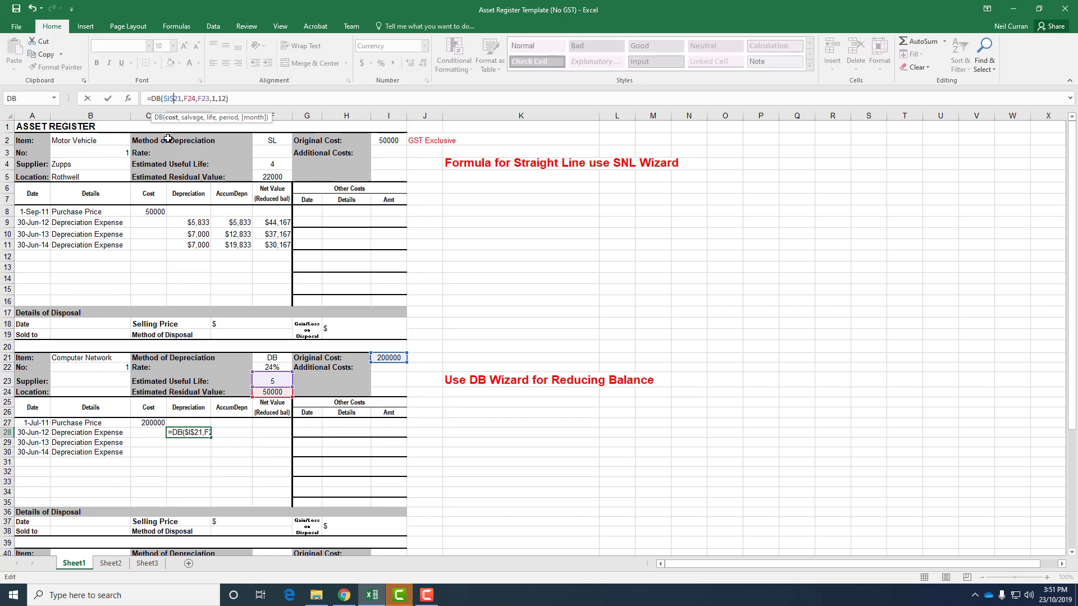
{"action": "key", "text": "Right"}
{"action": "type", "text": "$"}
{"action": "key", "text": "Right"}
{"action": "type", "text": "$"}
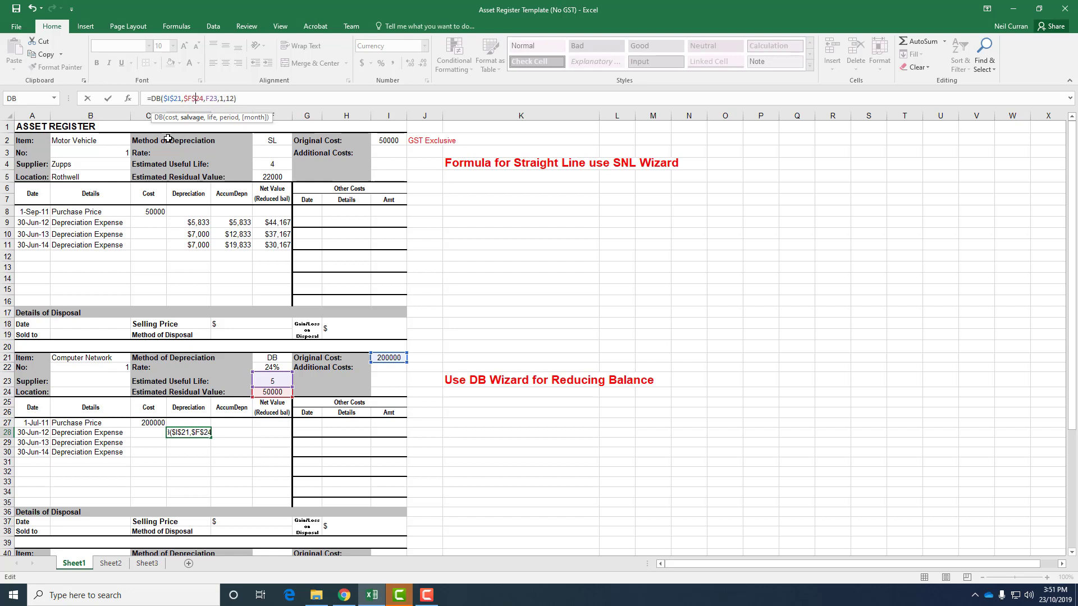
{"action": "key", "text": "Right"}
{"action": "key", "text": "Right"}
{"action": "key", "text": "Right"}
{"action": "type", "text": "$I$"}
{"action": "key", "text": "Return"}
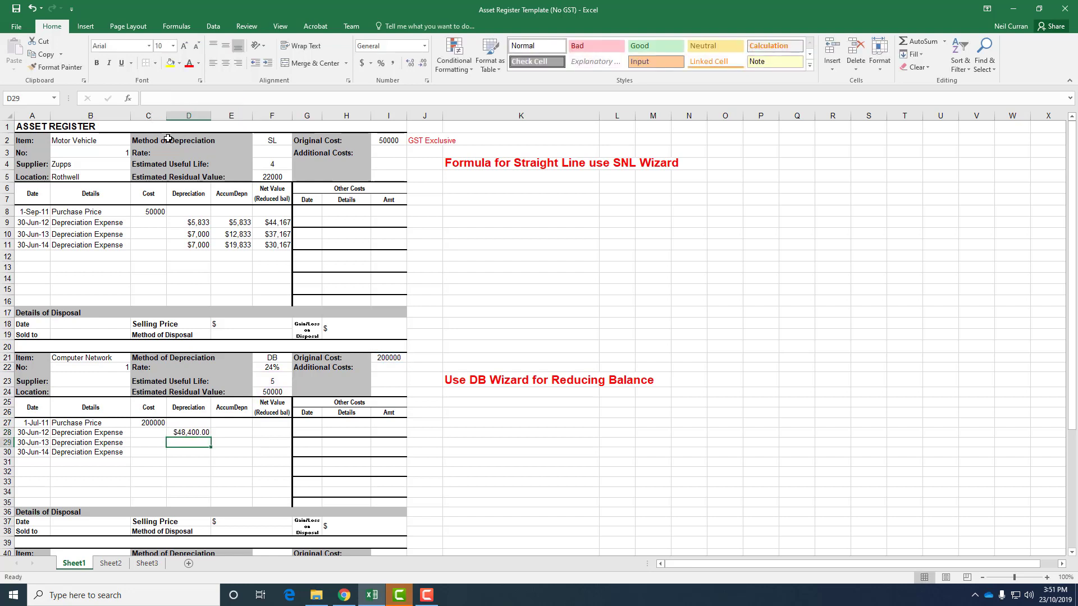
Step: Copy the depreciation formula from D28 down to D29 and D30
{"action": "left_click", "coordinate": [190, 430]}
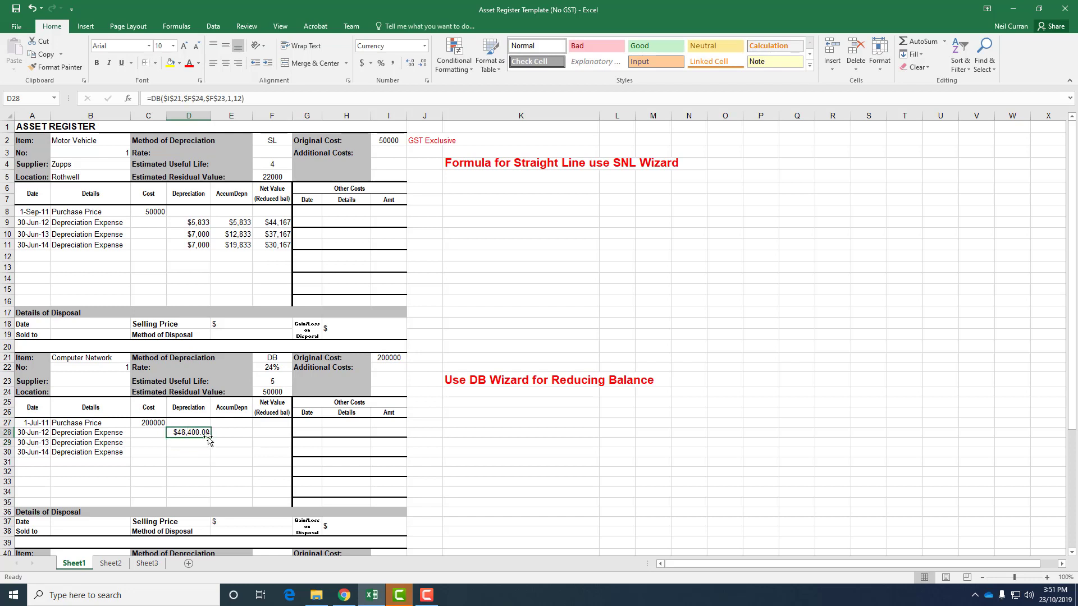
{"action": "left_click_drag", "start_coordinate": [209, 443], "coordinate": [208, 453]}
{"action": "left_click", "coordinate": [196, 443]}
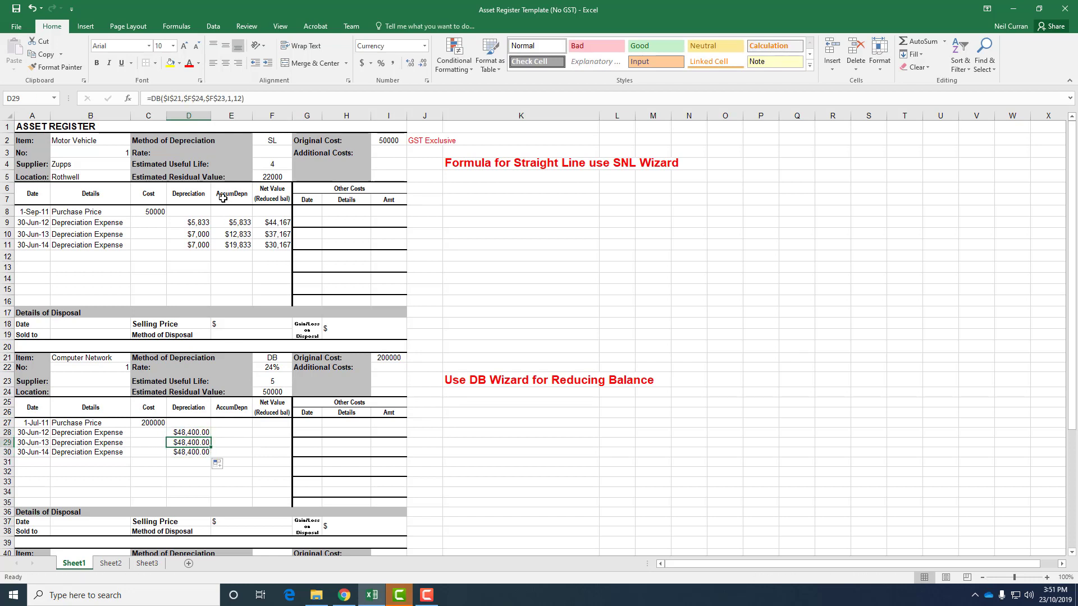
Step: Change the period argument of the DB formula to 2 in D29 and to 3 in D30
{"action": "left_click", "coordinate": [231, 98]}
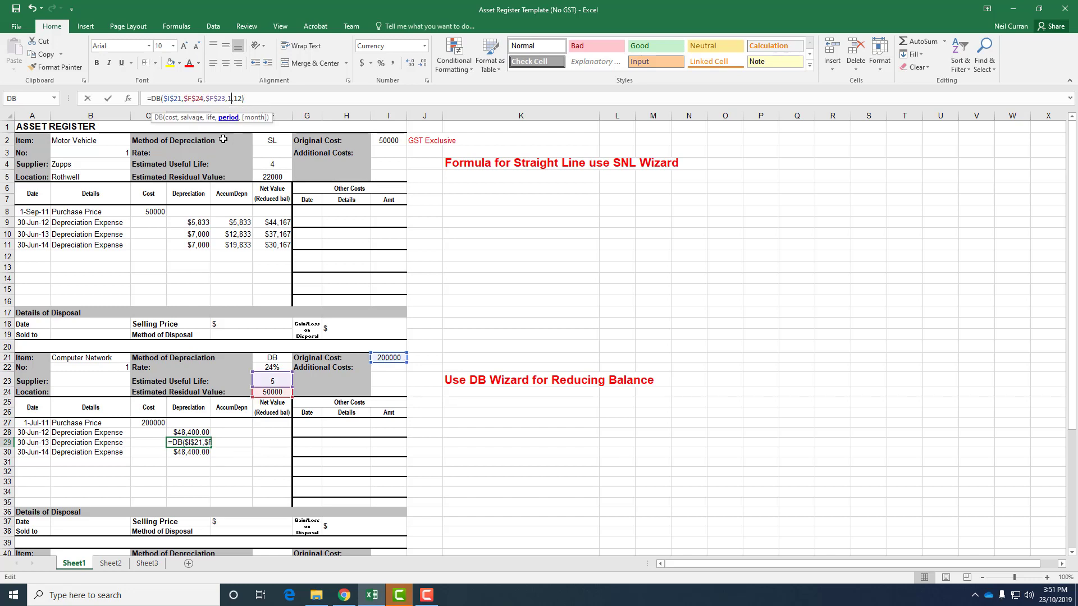
{"action": "key", "text": "BackSpace"}
{"action": "type", "text": "2"}
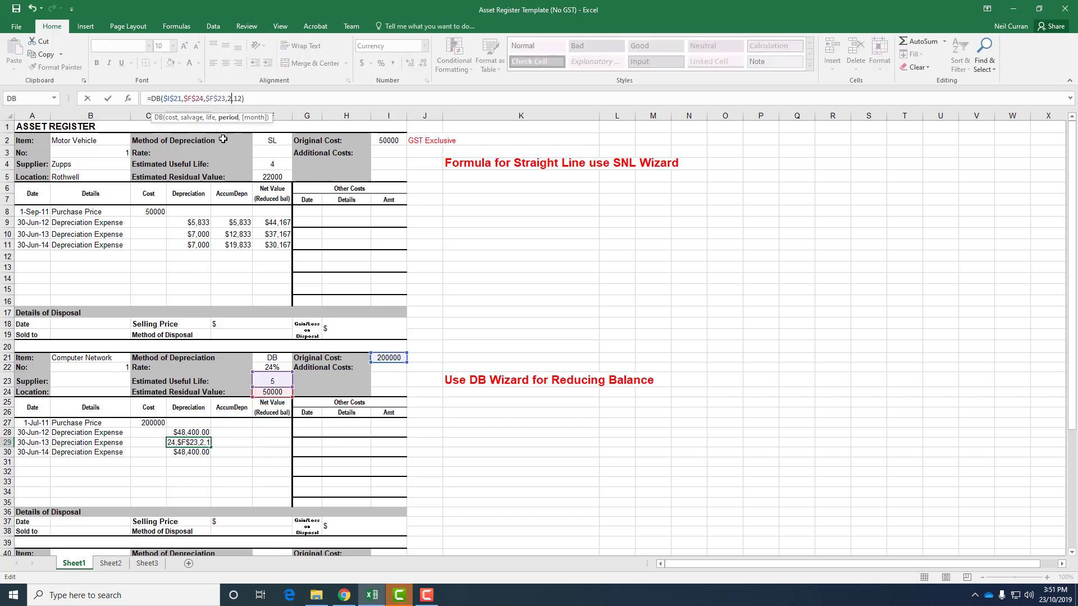
{"action": "key", "text": "Return"}
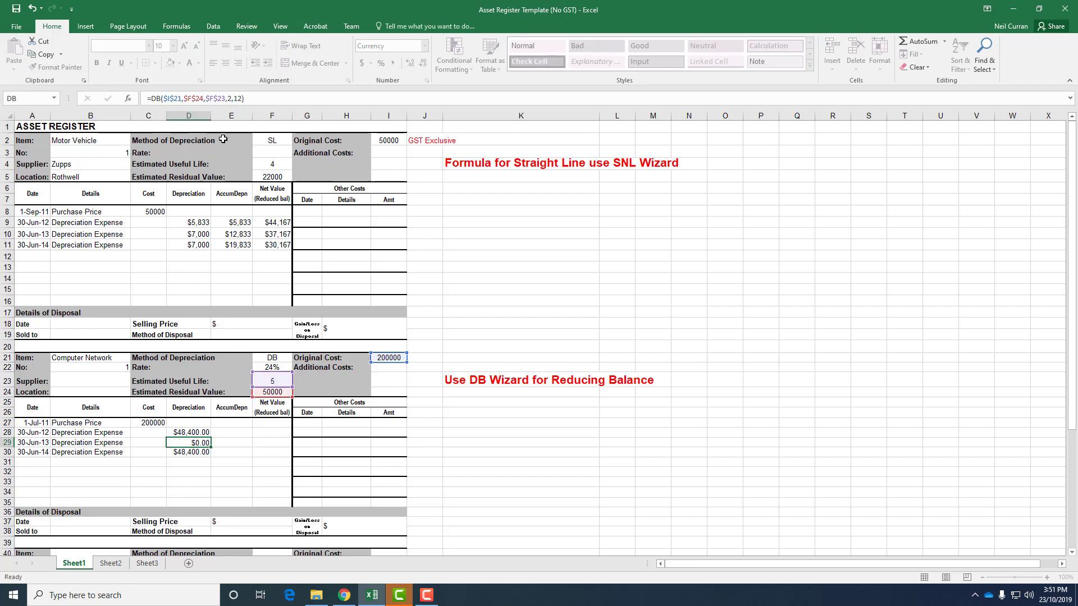
{"action": "left_click", "coordinate": [231, 96]}
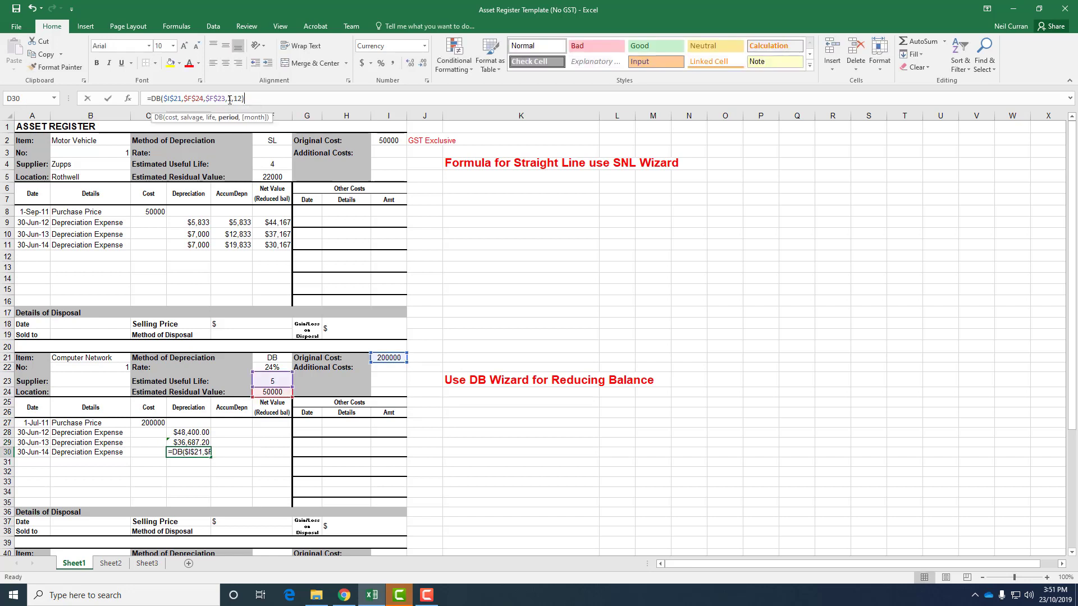
{"action": "key", "text": "BackSpace"}
{"action": "type", "text": "3"}
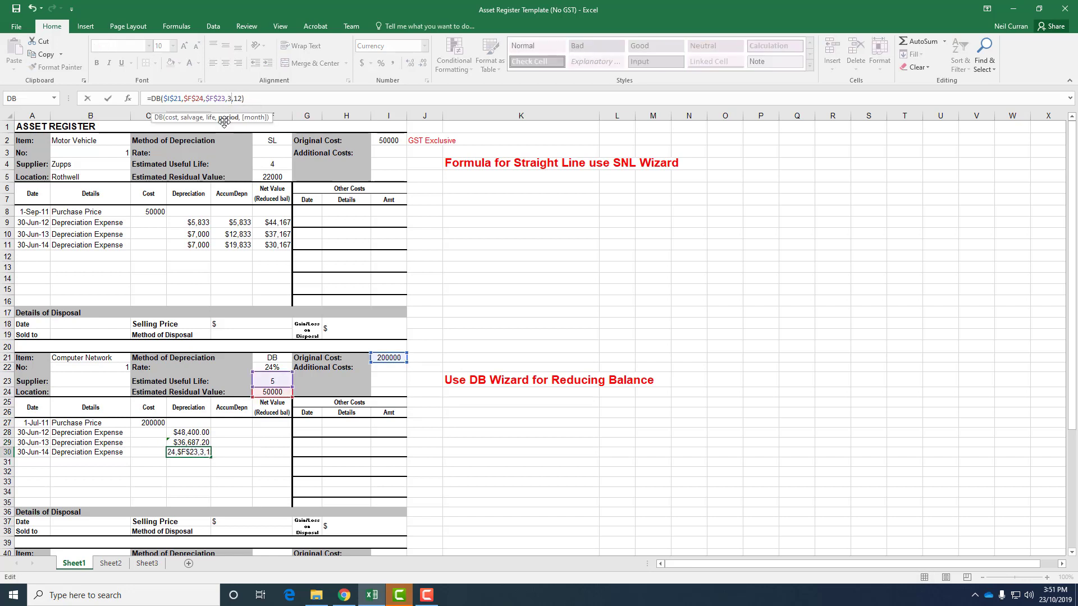
{"action": "key", "text": "Return"}
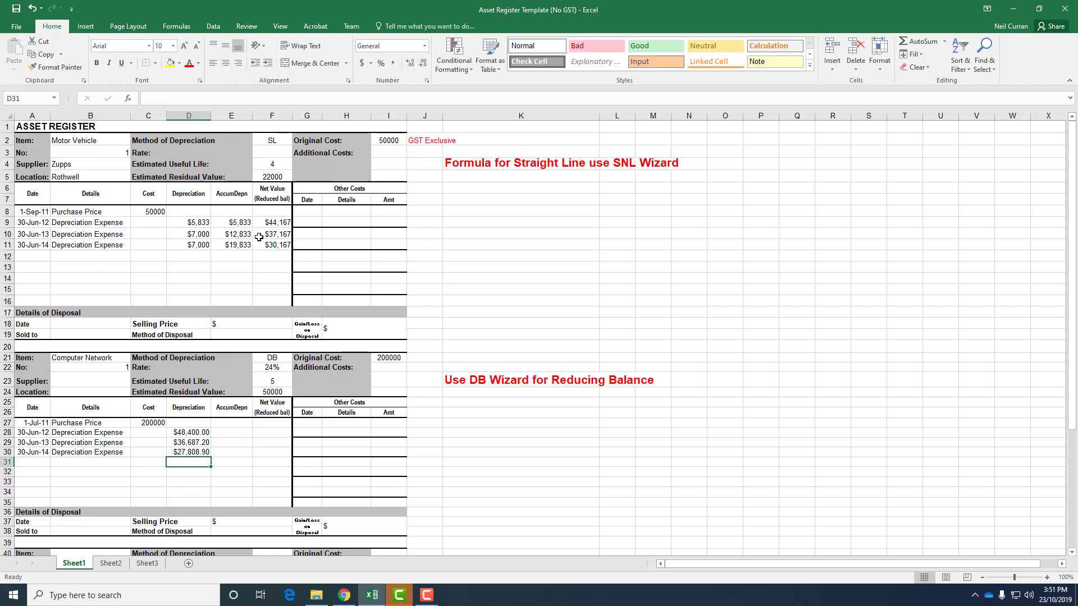
Step: Enter the accumulated depreciation formula =E27+D28 in E28
{"action": "left_click", "coordinate": [242, 431]}
{"action": "type", "text": "="}
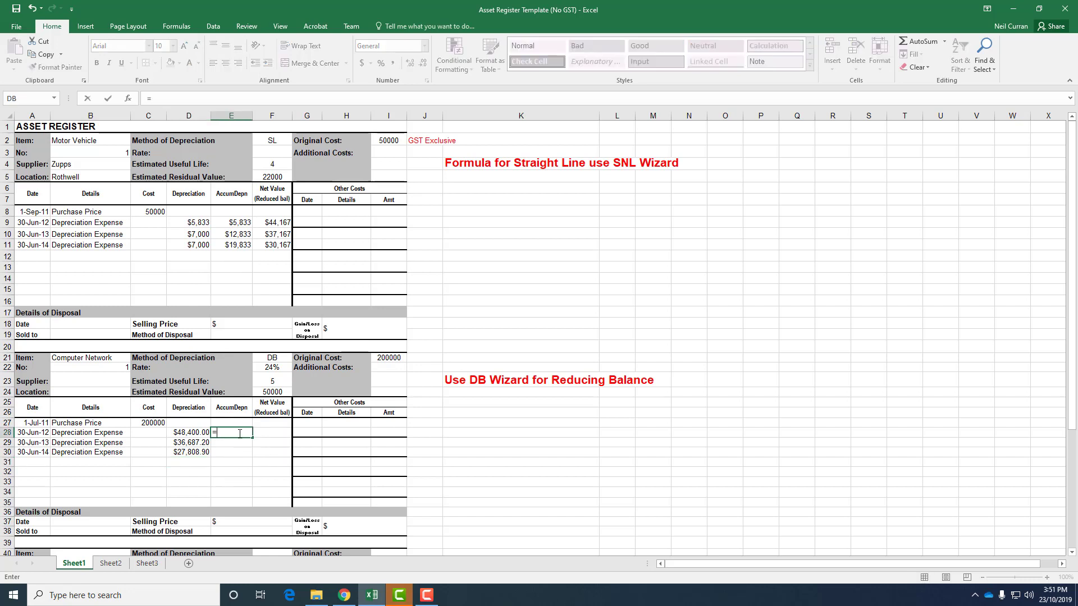
{"action": "left_click", "coordinate": [236, 423]}
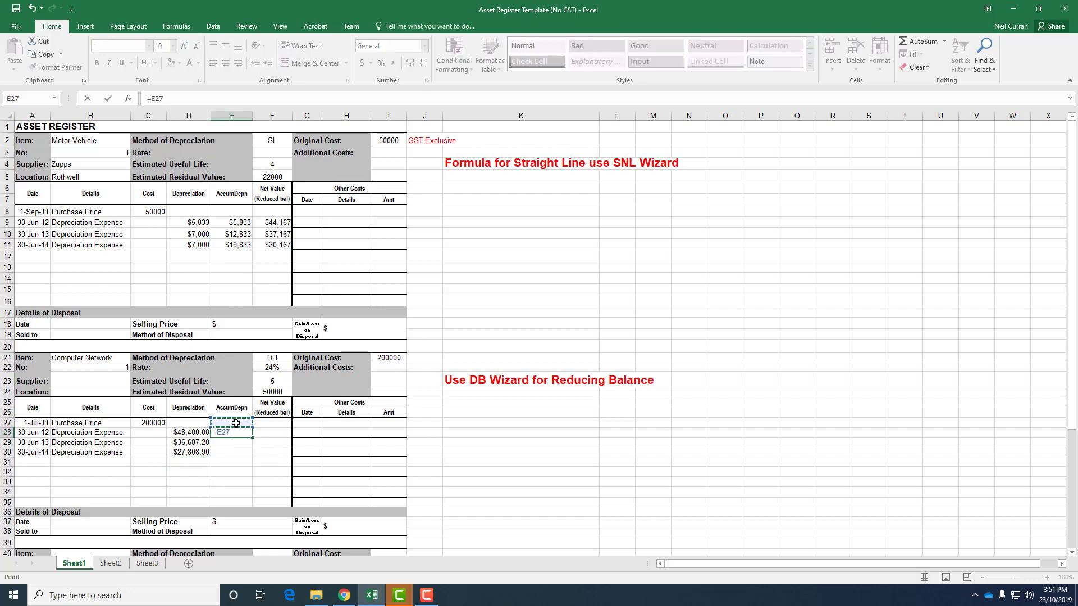
{"action": "type", "text": "+"}
{"action": "left_click", "coordinate": [185, 432]}
{"action": "key", "text": "Return"}
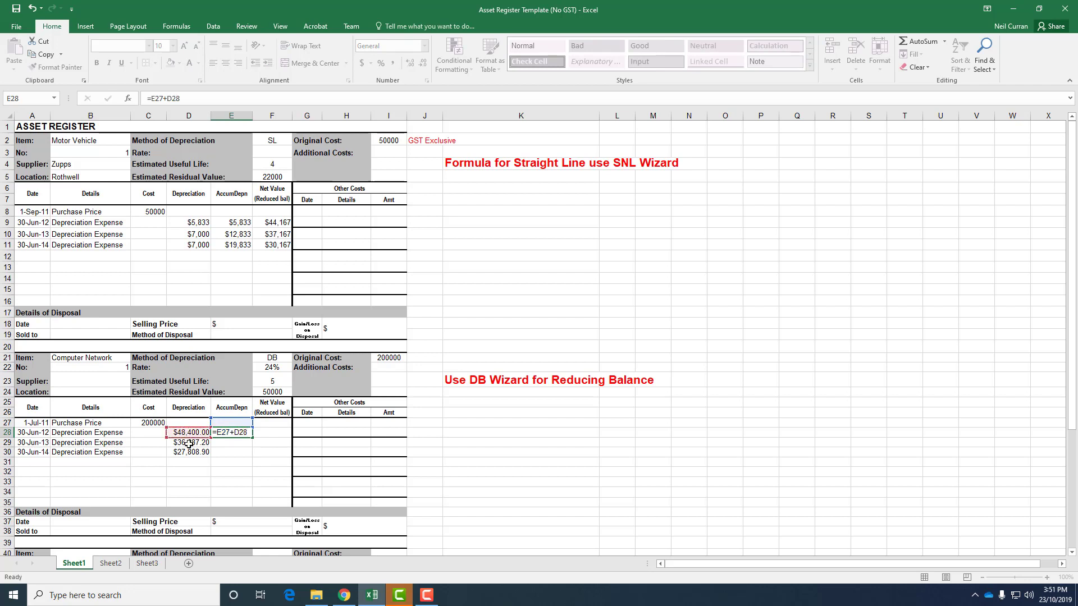
Step: Copy E28's formula down to E30 and autofit the width of column E
{"action": "left_click", "coordinate": [225, 434]}
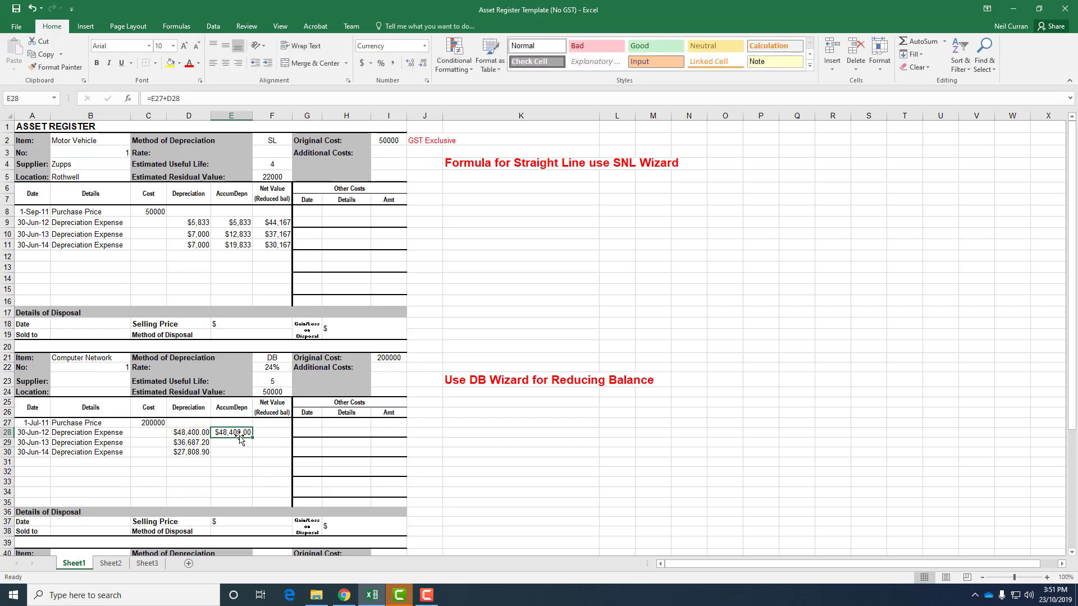
{"action": "left_click_drag", "start_coordinate": [251, 437], "coordinate": [252, 456]}
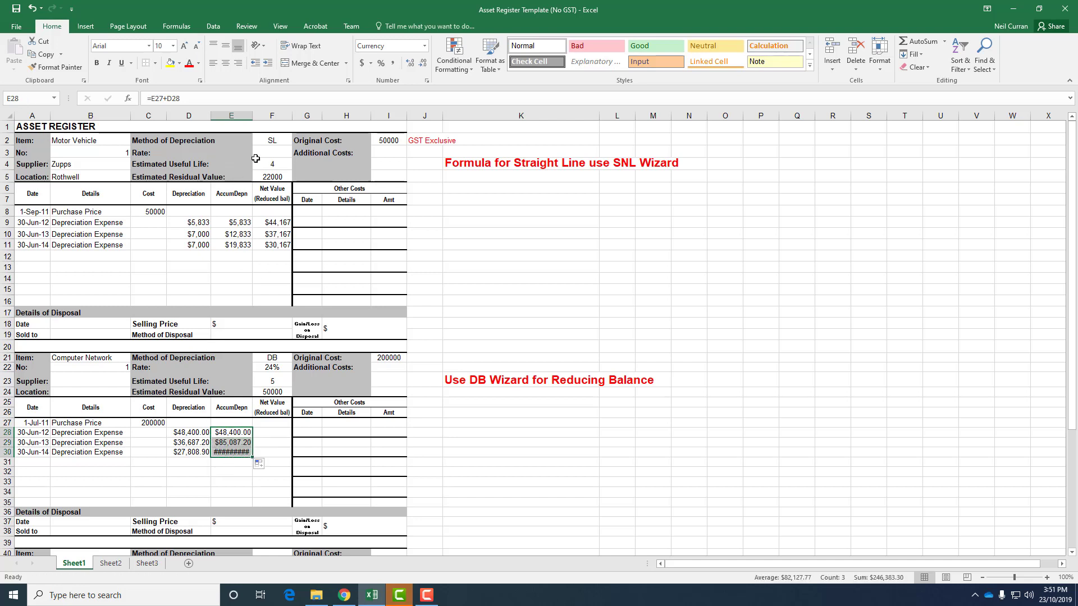
{"action": "double_click", "coordinate": [252, 115]}
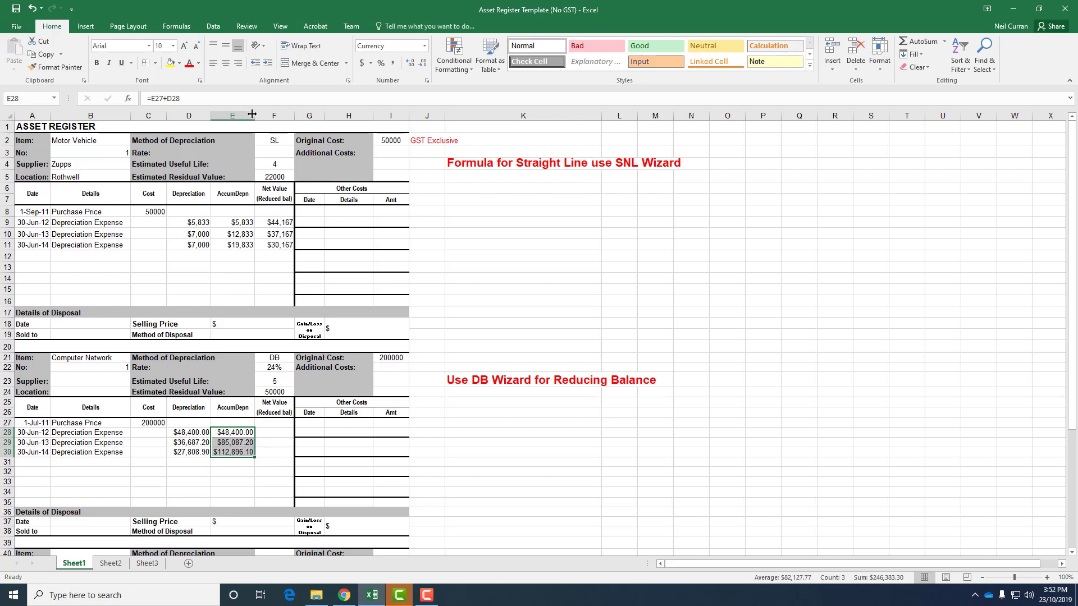
Step: Enter the net value formula =$C$27-E28 in F28
{"action": "left_click", "coordinate": [267, 436]}
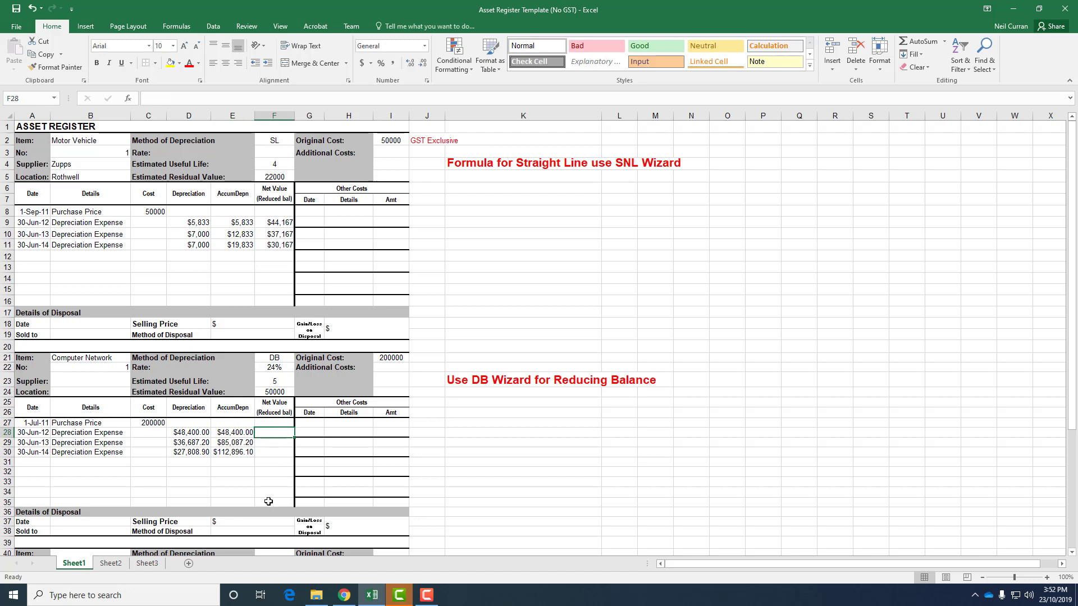
{"action": "type", "text": "="}
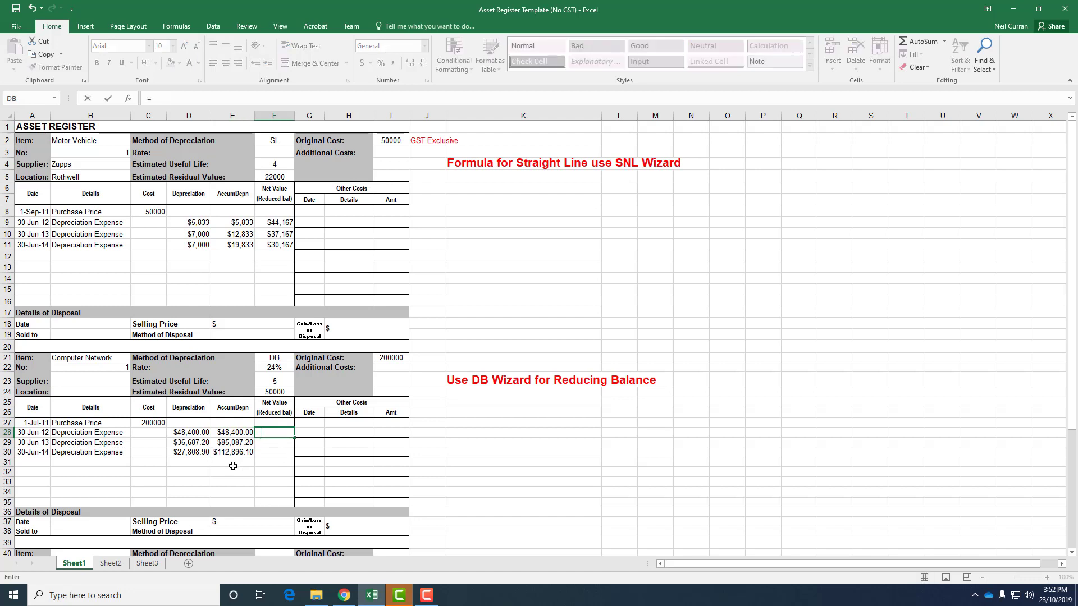
{"action": "left_click", "coordinate": [159, 423]}
{"action": "type", "text": "-"}
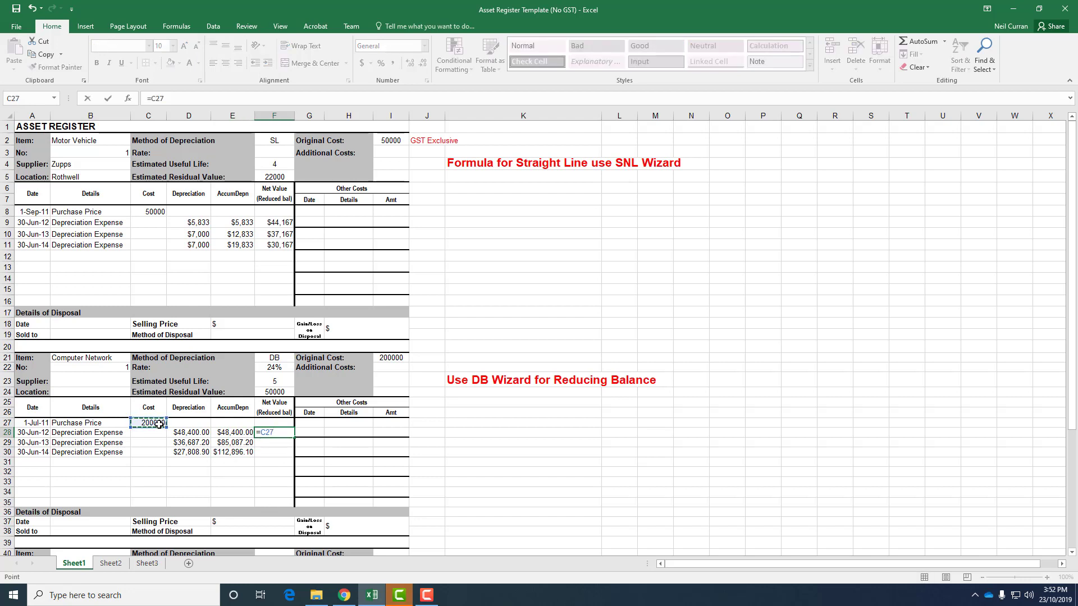
{"action": "left_click", "coordinate": [225, 432]}
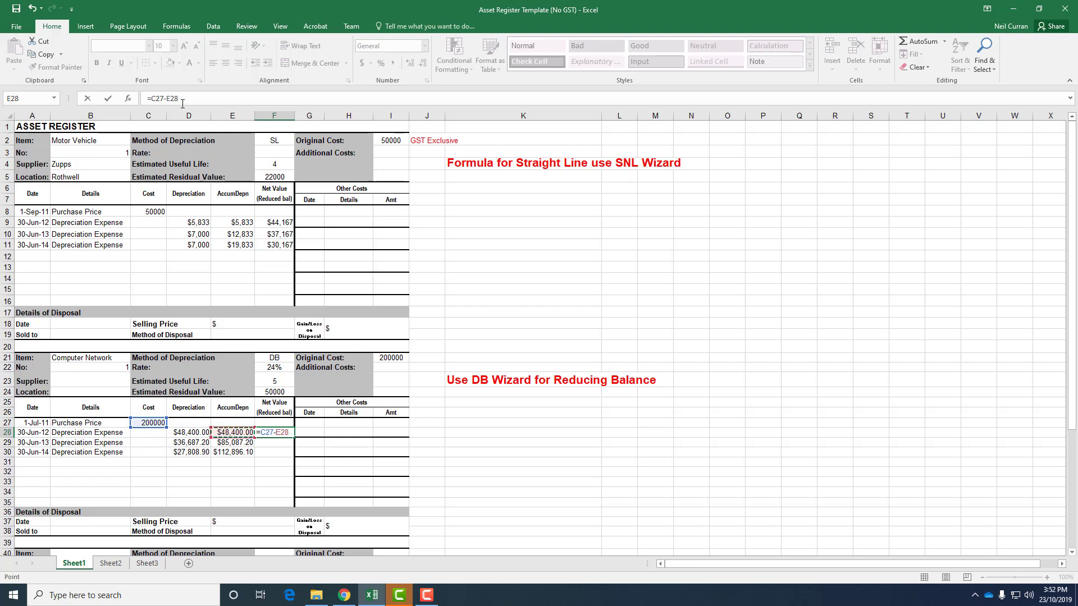
{"action": "left_click", "coordinate": [151, 98]}
{"action": "type", "text": "$"}
{"action": "key", "text": "Right"}
{"action": "type", "text": "$"}
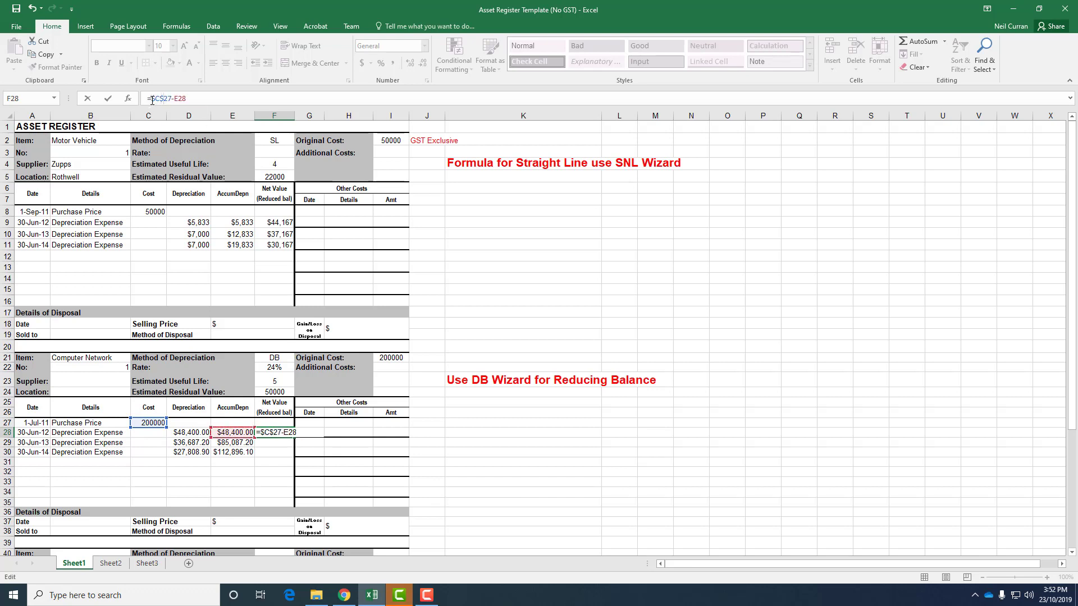
{"action": "key", "text": "Return"}
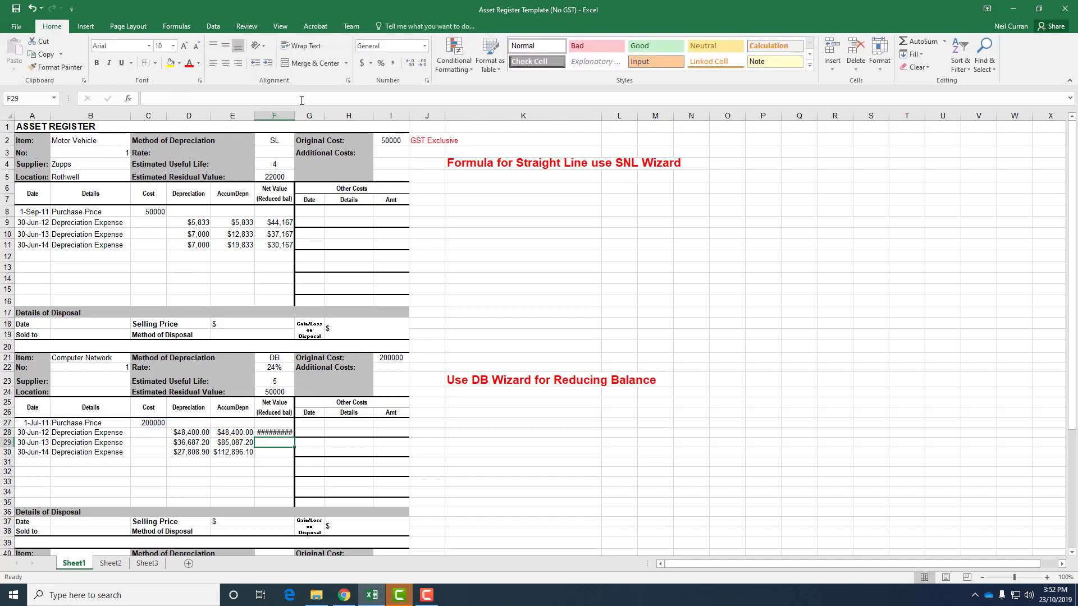
Step: Autofit column F and copy F28's net value formula down to F30
{"action": "double_click", "coordinate": [293, 115]}
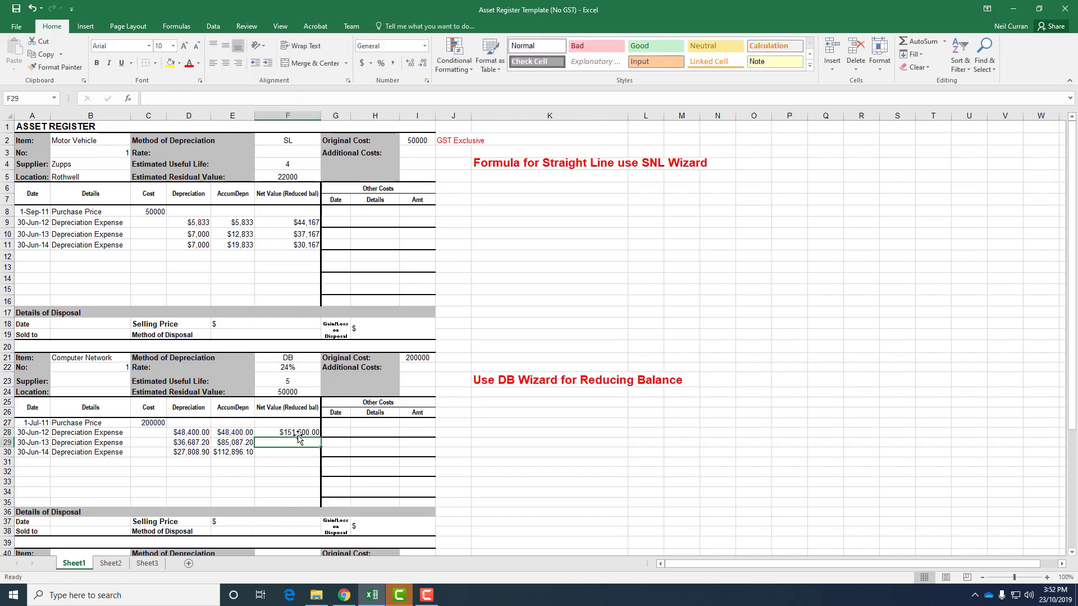
{"action": "left_click", "coordinate": [299, 434]}
{"action": "left_click_drag", "start_coordinate": [324, 438], "coordinate": [324, 453]}
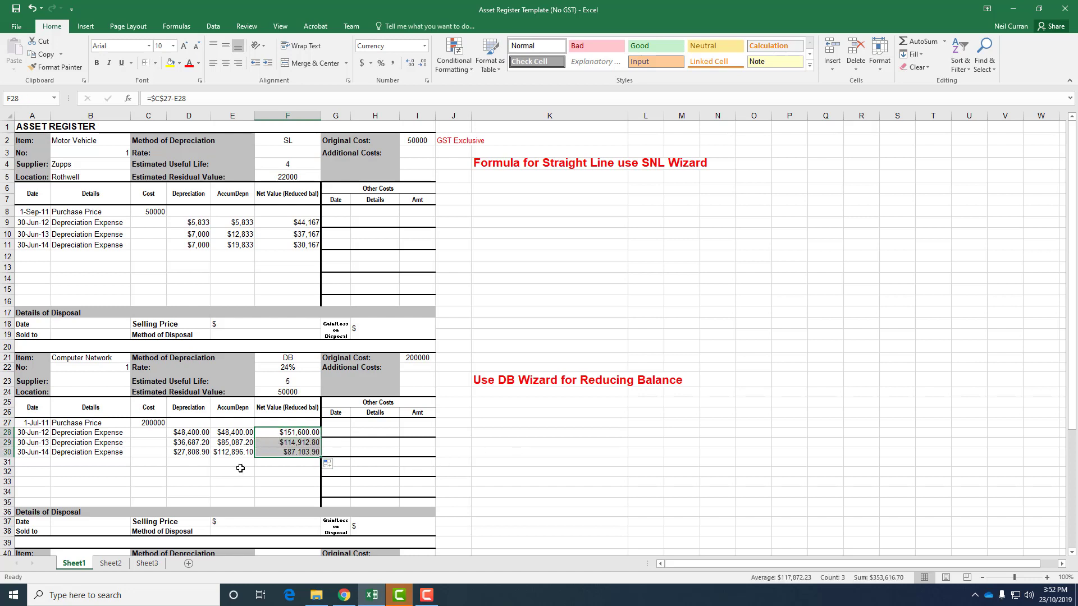
{"action": "left_click", "coordinate": [240, 471]}
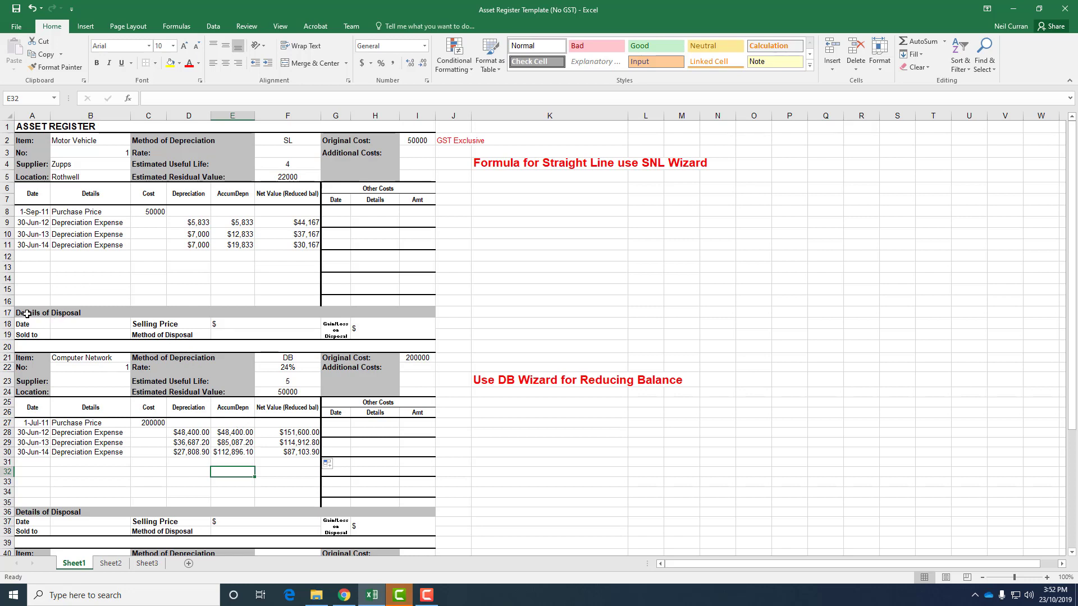
{"action": "left_click_drag", "start_coordinate": [27, 313], "coordinate": [177, 333]}
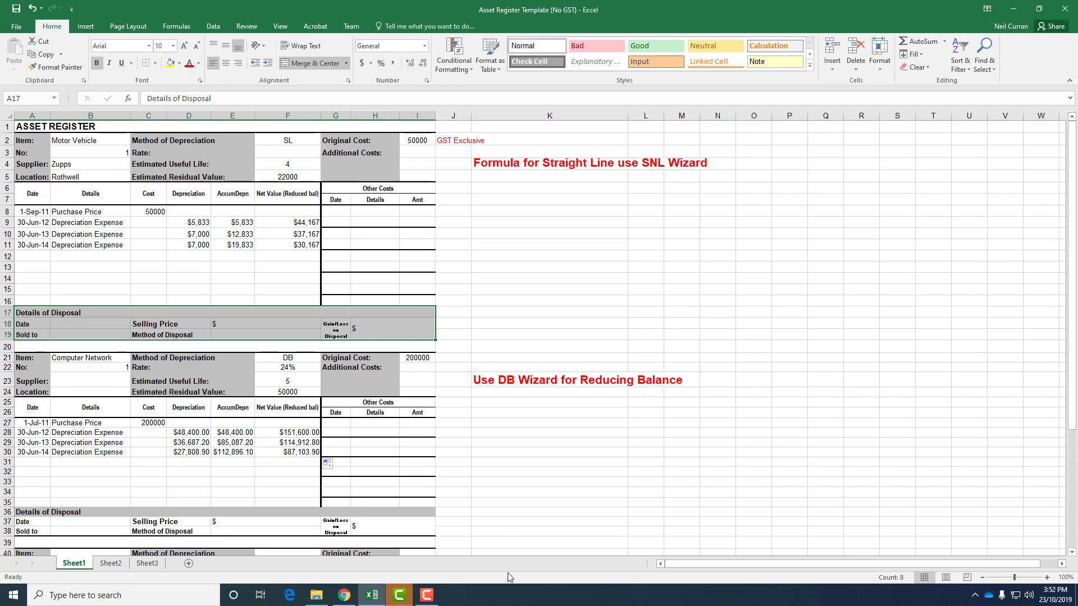
{"action": "left_click", "coordinate": [427, 595]}
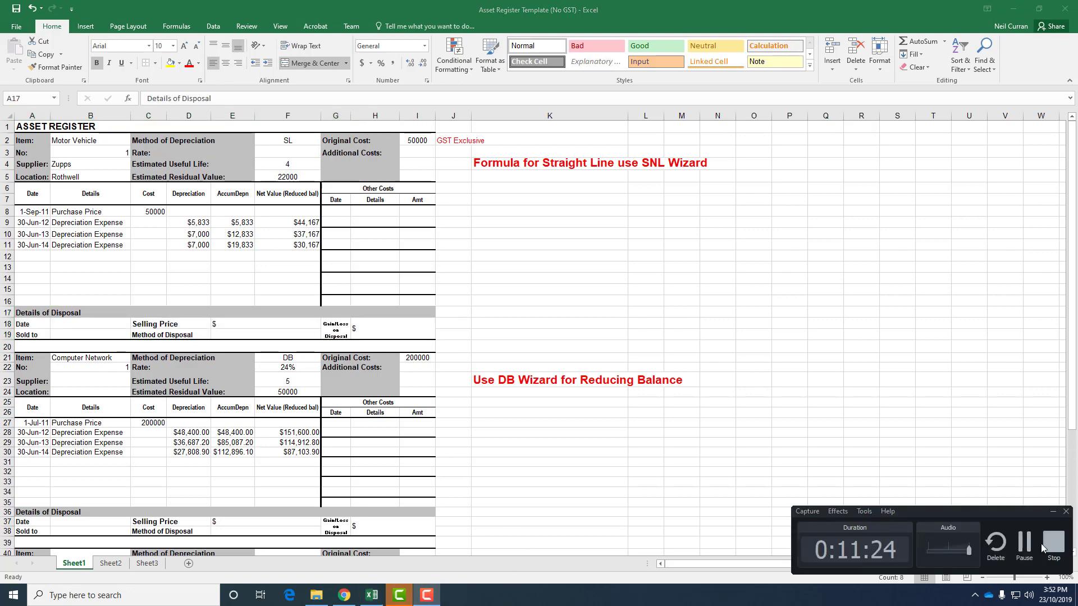